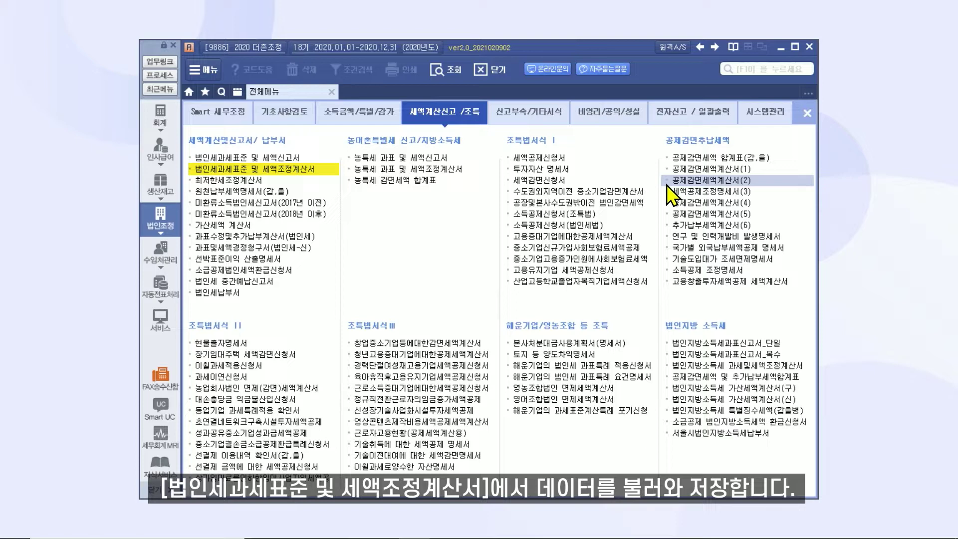
Step: Open the 법인세과세표준 및 세액조정계산서 form, reload its data and save it
{"action": "left_click", "coordinate": [299, 171]}
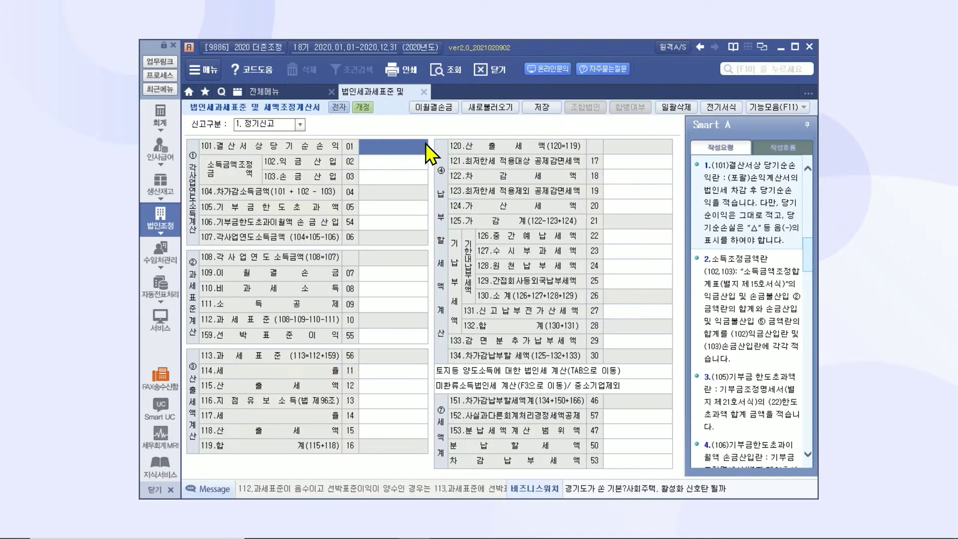
{"action": "left_click", "coordinate": [482, 107]}
{"action": "left_click", "coordinate": [452, 303]}
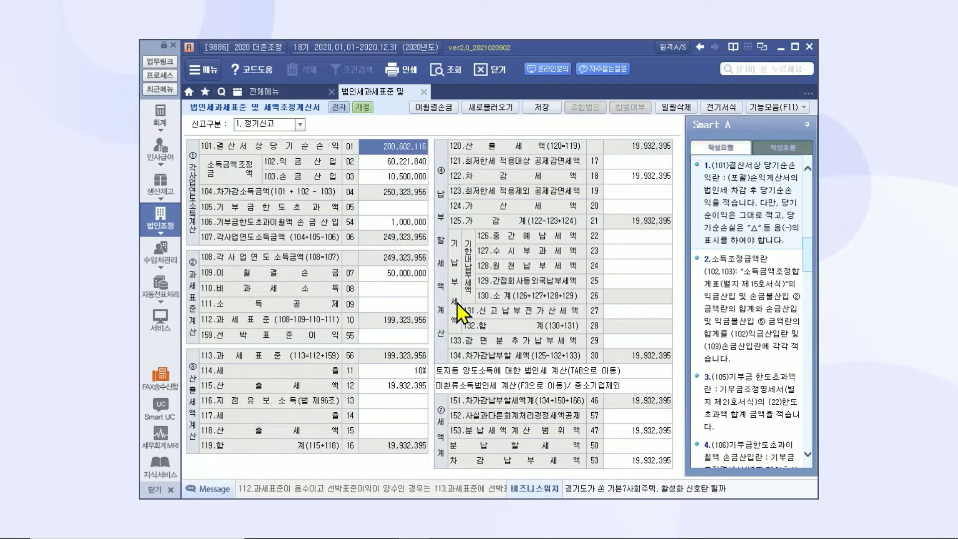
{"action": "left_click", "coordinate": [542, 107]}
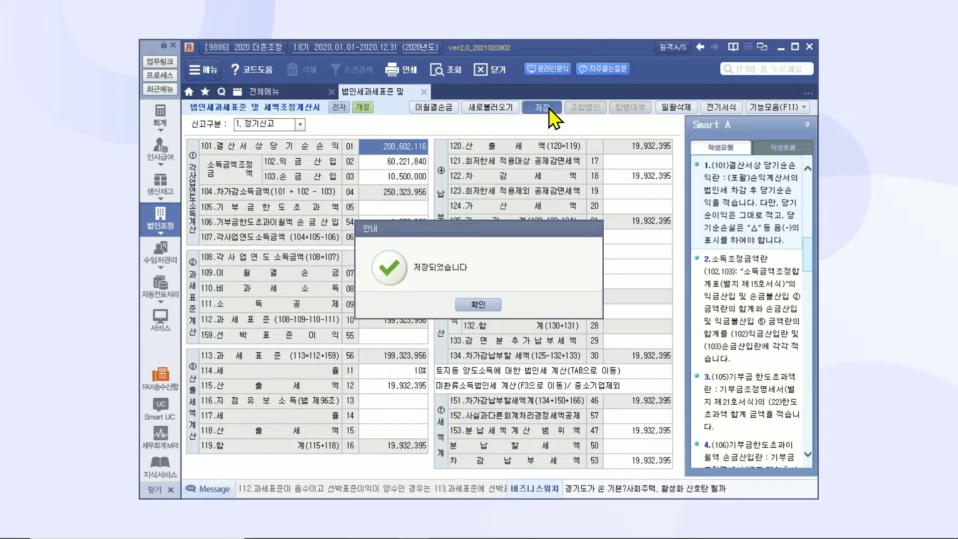
{"action": "left_click", "coordinate": [469, 304]}
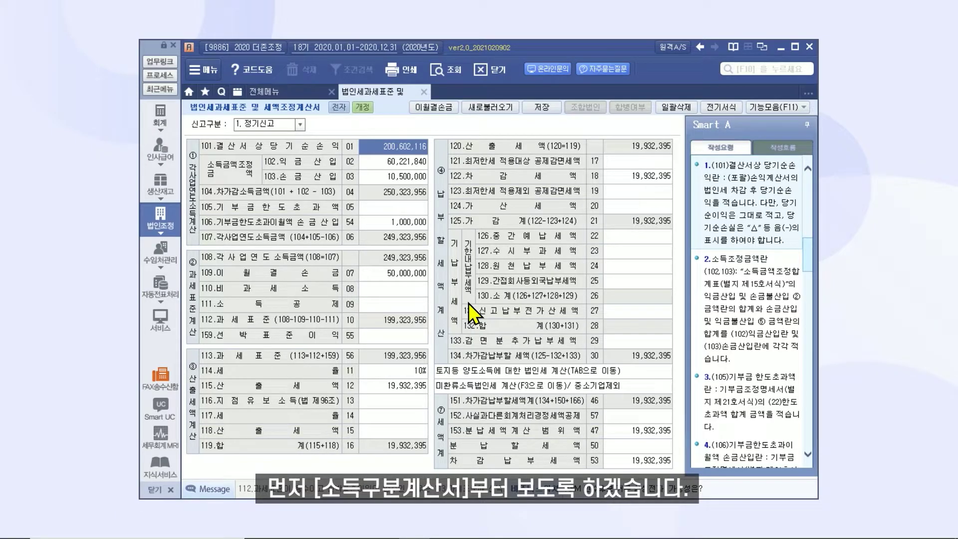
Step: Open the 소득구분계산서 form from the income and tax base forms
{"action": "left_click", "coordinate": [288, 91]}
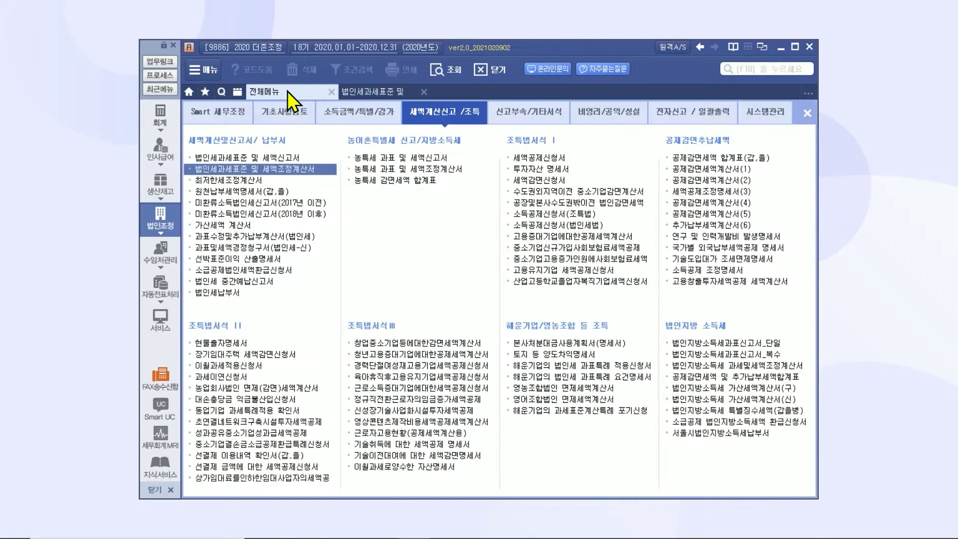
{"action": "left_click", "coordinate": [344, 115]}
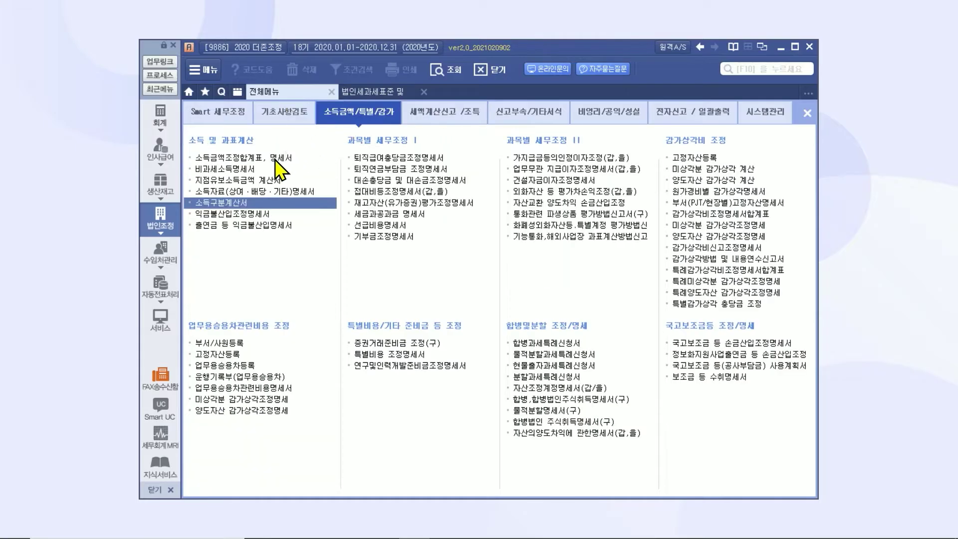
{"action": "left_click", "coordinate": [234, 202]}
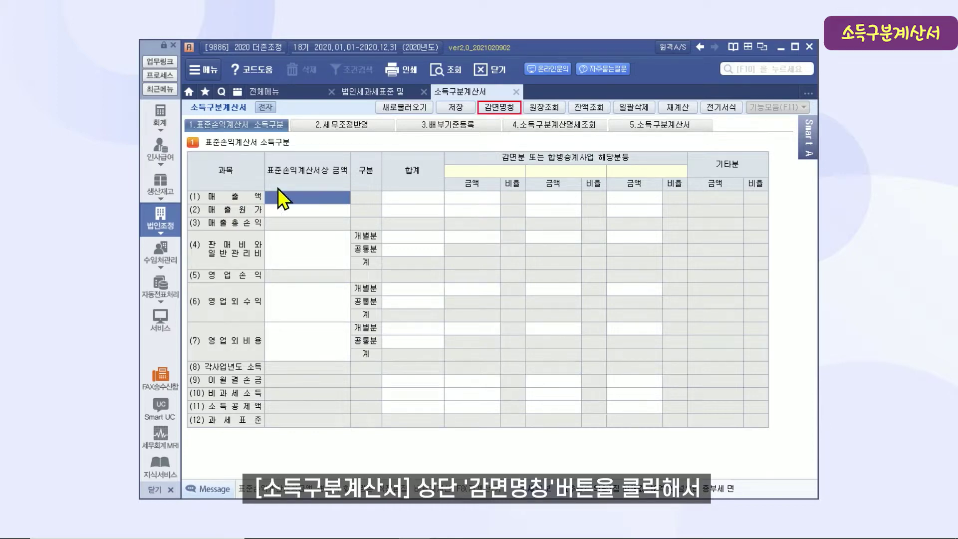
Step: Register 제조업 as the first tax reduction name (감면명칭) and save it
{"action": "left_click", "coordinate": [487, 108]}
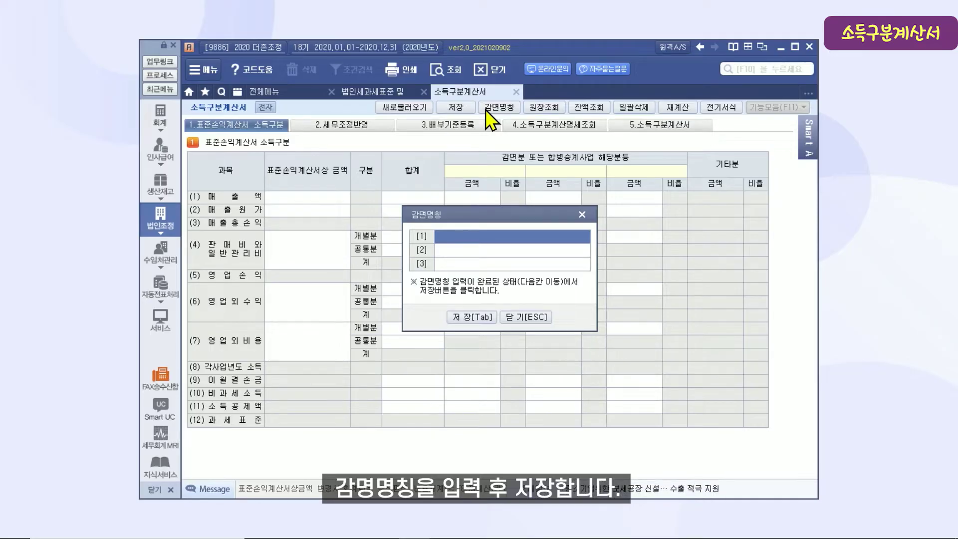
{"action": "type", "text": "제조업"}
{"action": "key", "text": "Return"}
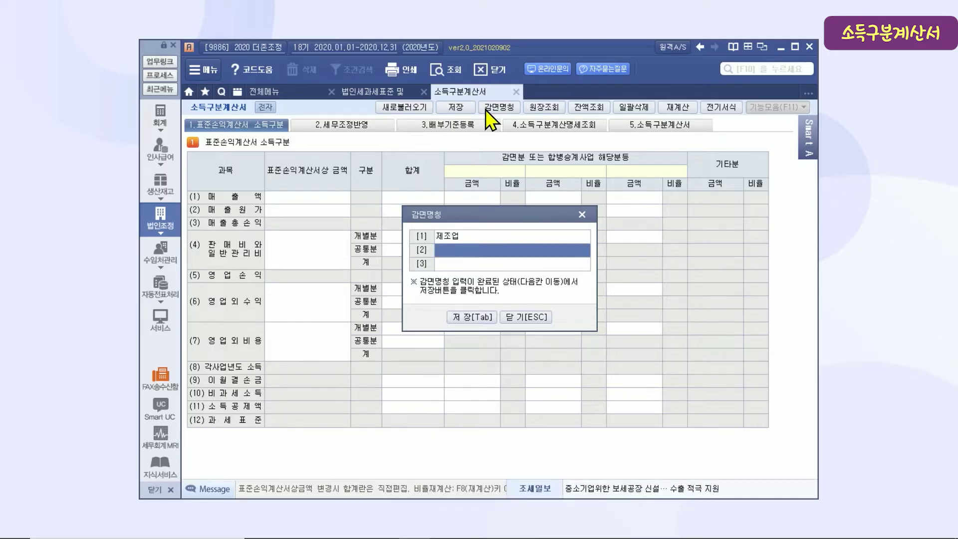
{"action": "left_click", "coordinate": [467, 315]}
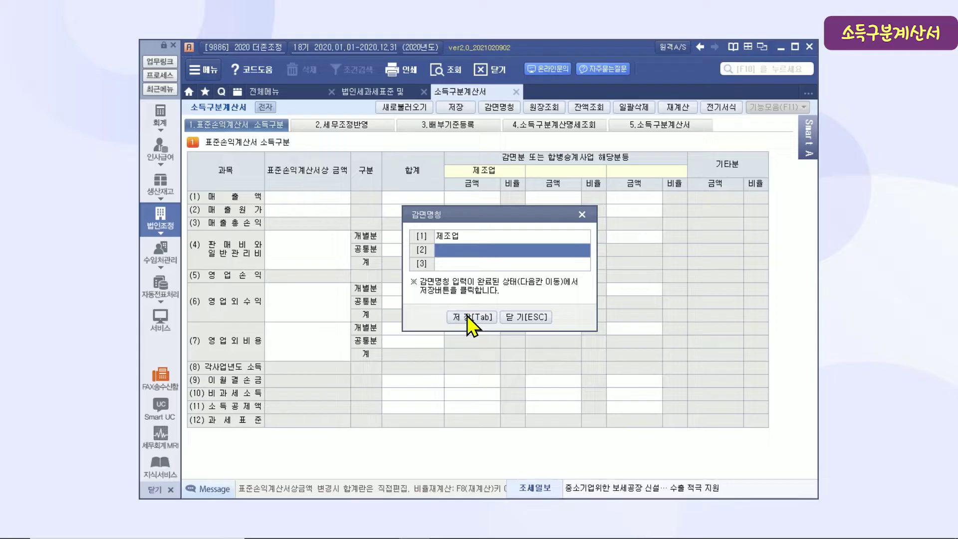
{"action": "left_click", "coordinate": [509, 317]}
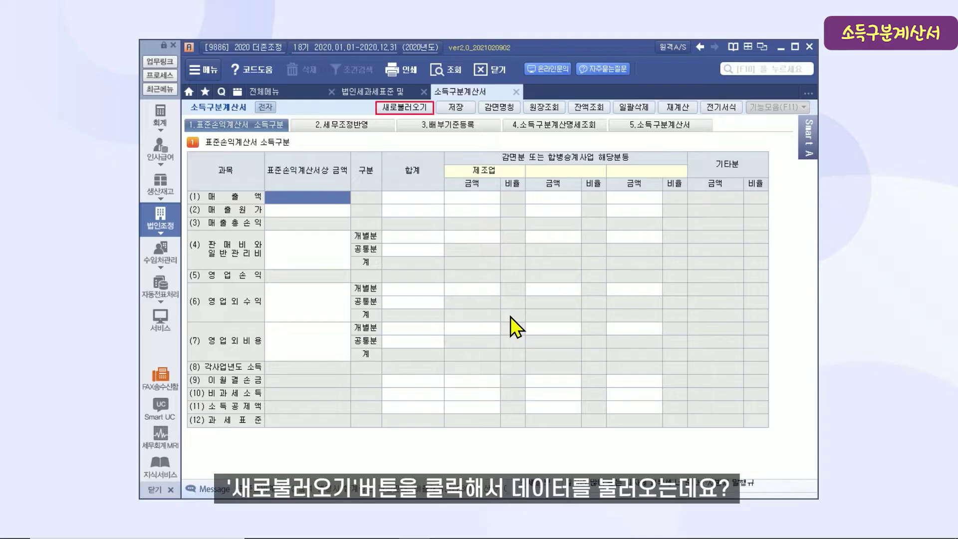
Step: Reload the standard income statement amounts and enter 1,400,000,000 as the 제조업 share of sales (매출액)
{"action": "left_click", "coordinate": [424, 108]}
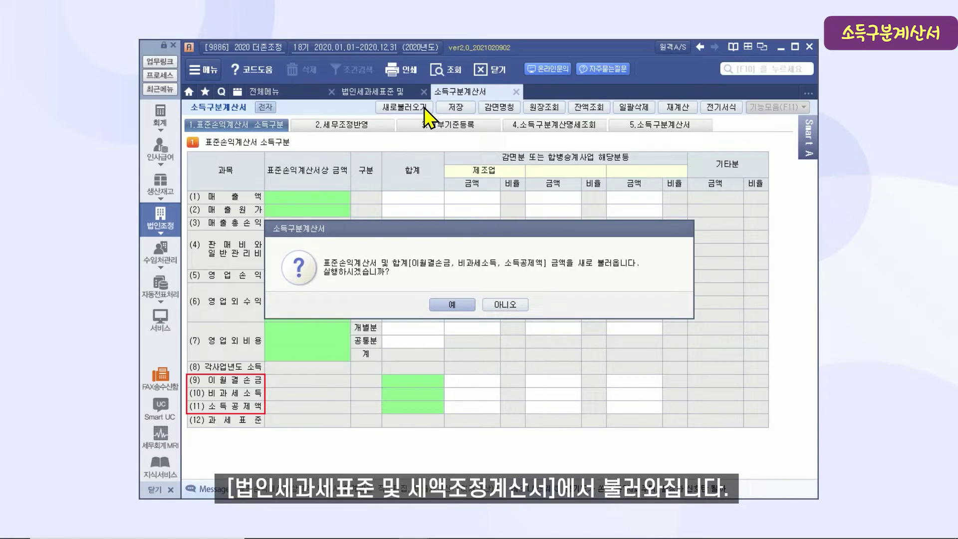
{"action": "left_click", "coordinate": [458, 306]}
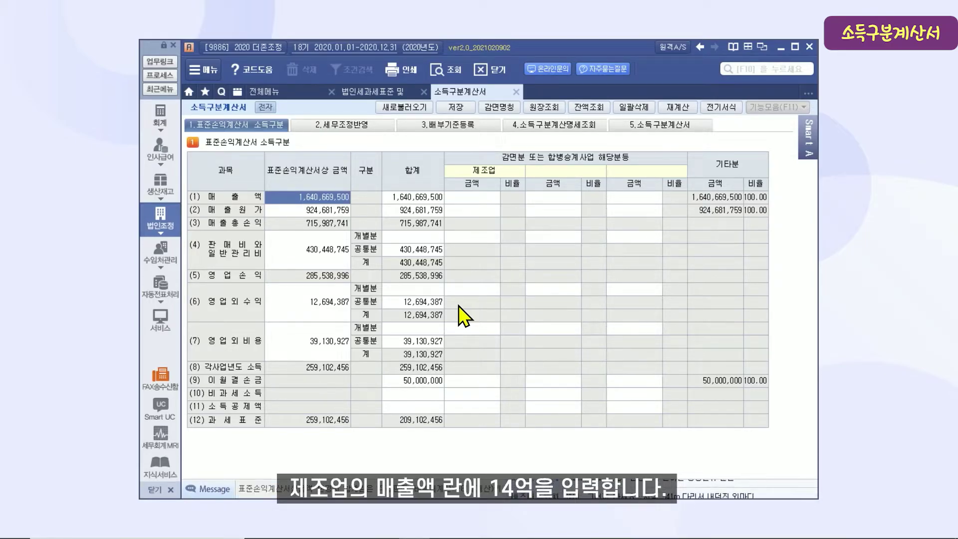
{"action": "left_click", "coordinate": [477, 199]}
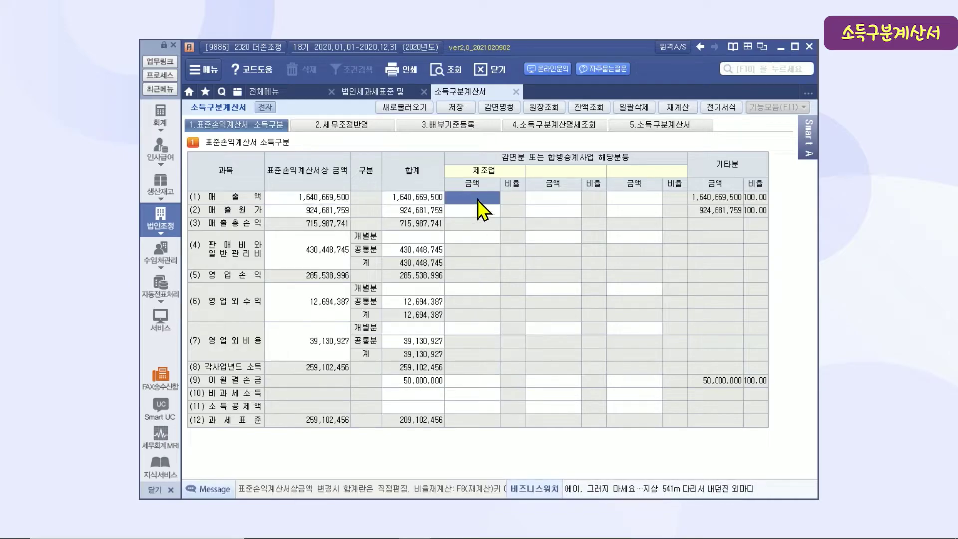
{"action": "type", "text": "1,400,000,000"}
{"action": "key", "text": "Return"}
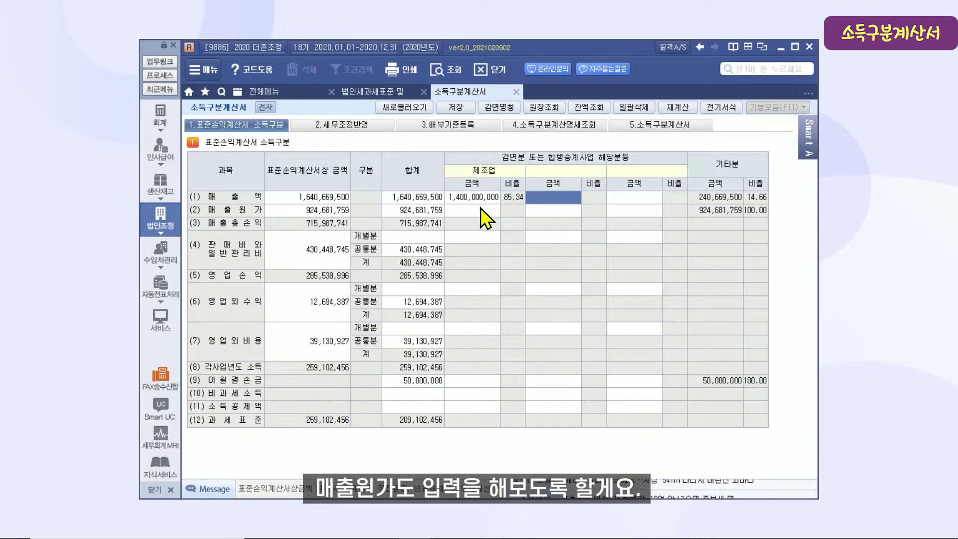
Step: Enter 824,681,759 for cost of sales (매출원가) and 50,000,000 for loss carryforward (이월결손금) under 제조업
{"action": "left_click", "coordinate": [481, 208]}
{"action": "type", "text": "824,6"}
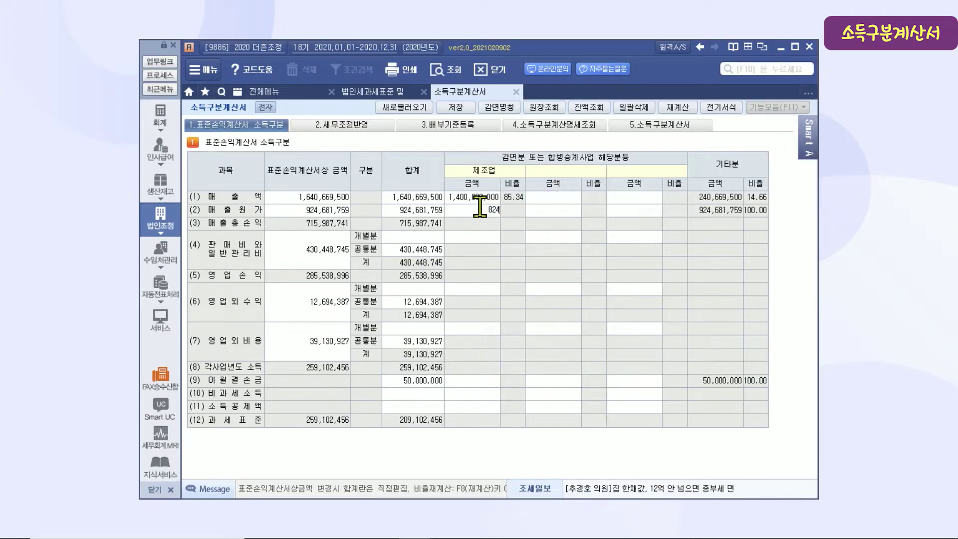
{"action": "type", "text": "81,759"}
{"action": "key", "text": "Return"}
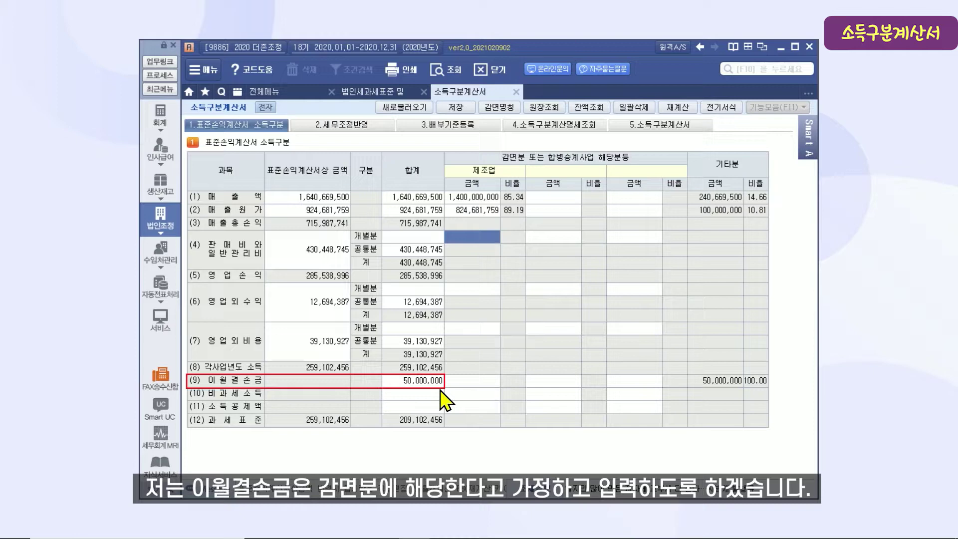
{"action": "left_click", "coordinate": [467, 381]}
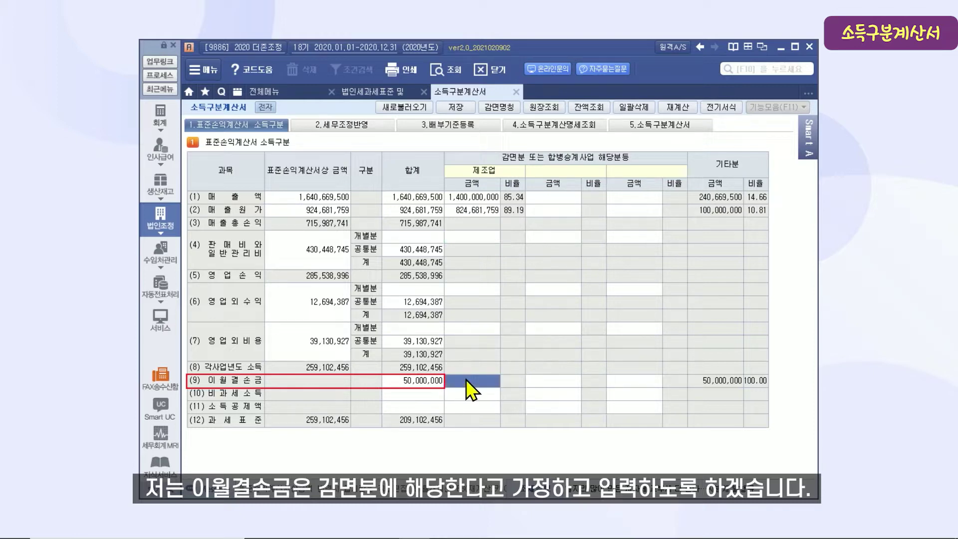
{"action": "type", "text": "50000000"}
{"action": "key", "text": "Return"}
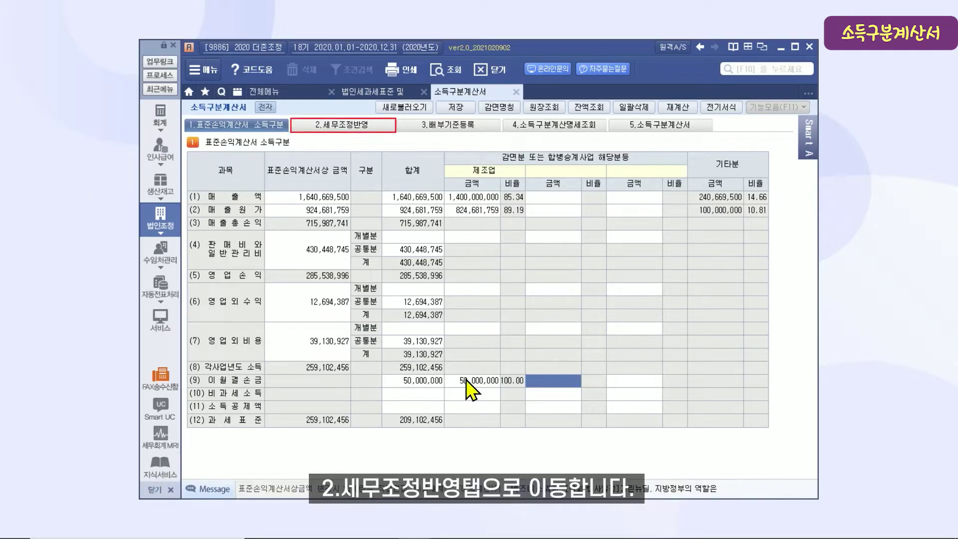
Step: Load the tax adjustments into 세무조정반영 and set the 법인세 row to 해당없음
{"action": "left_click", "coordinate": [377, 128]}
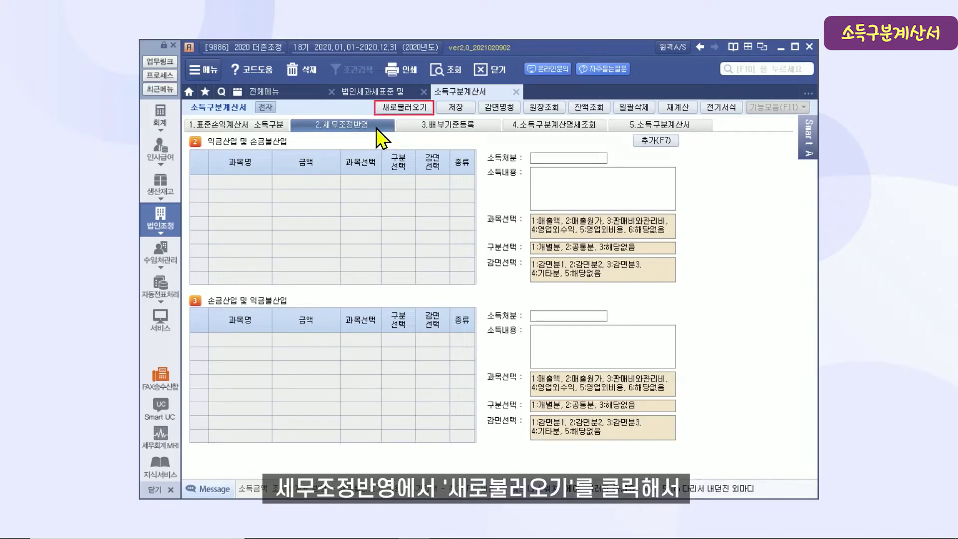
{"action": "left_click", "coordinate": [406, 104]}
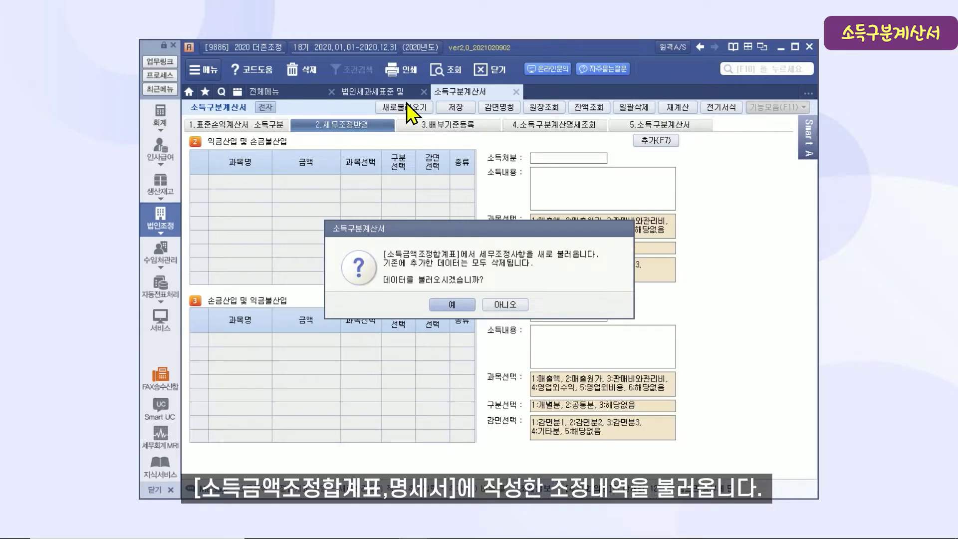
{"action": "left_click", "coordinate": [442, 306]}
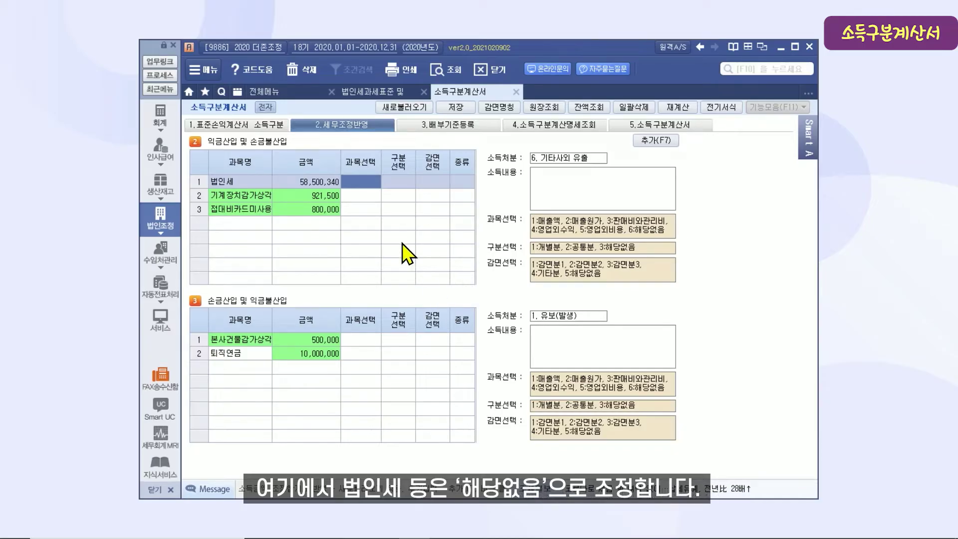
{"action": "type", "text": "6"}
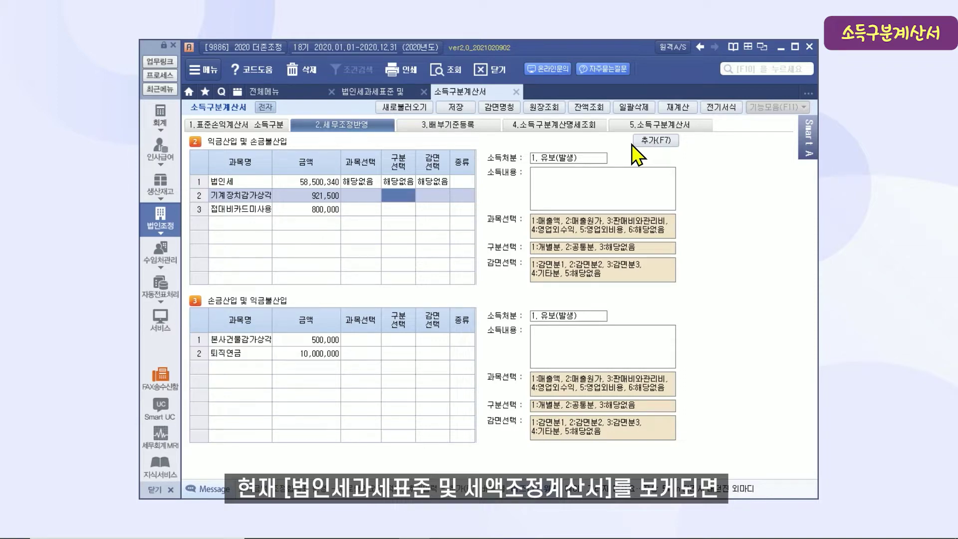
Step: Check the donation carryover in the 세액조정계산서, and add a 기부금 row of 1,000,000 under 손금산입 및 익금불산입
{"action": "left_click", "coordinate": [360, 94]}
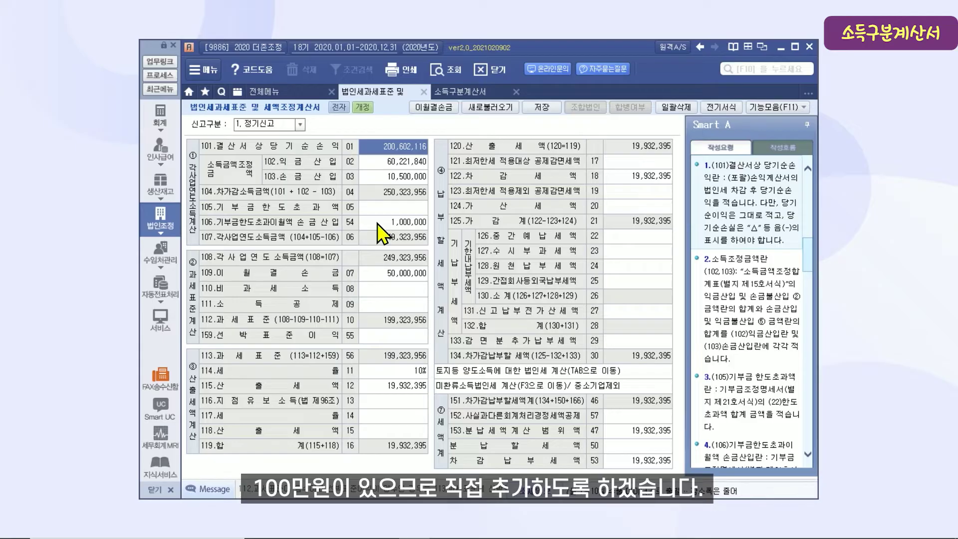
{"action": "left_click", "coordinate": [459, 94]}
{"action": "left_click", "coordinate": [655, 140]}
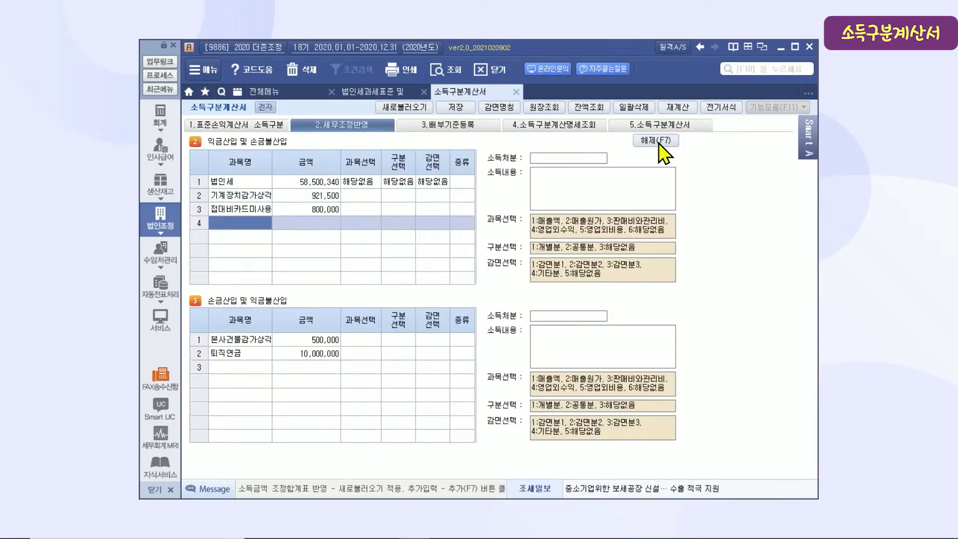
{"action": "left_click", "coordinate": [252, 367]}
{"action": "type", "text": "기부금"}
{"action": "left_click", "coordinate": [324, 367]}
{"action": "type", "text": "1000000"}
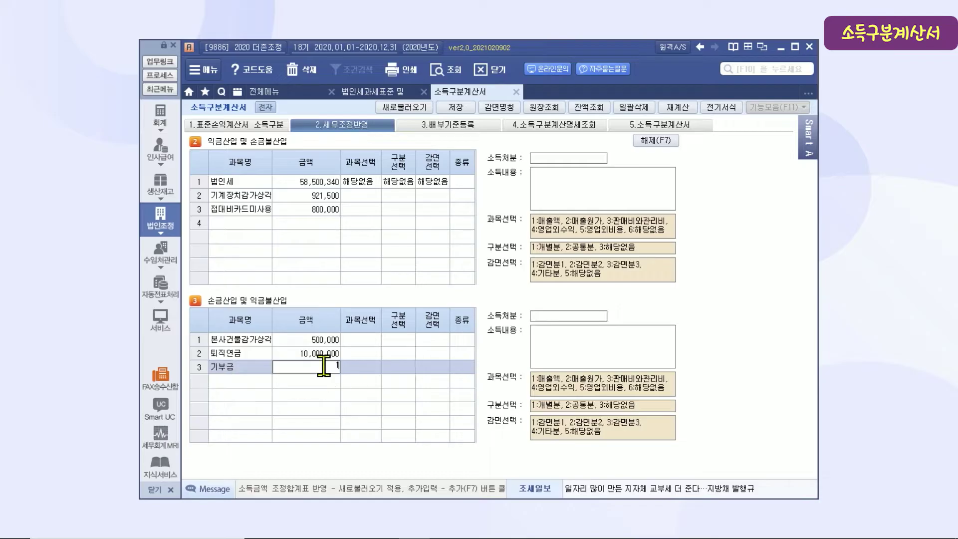
{"action": "key", "text": "Return"}
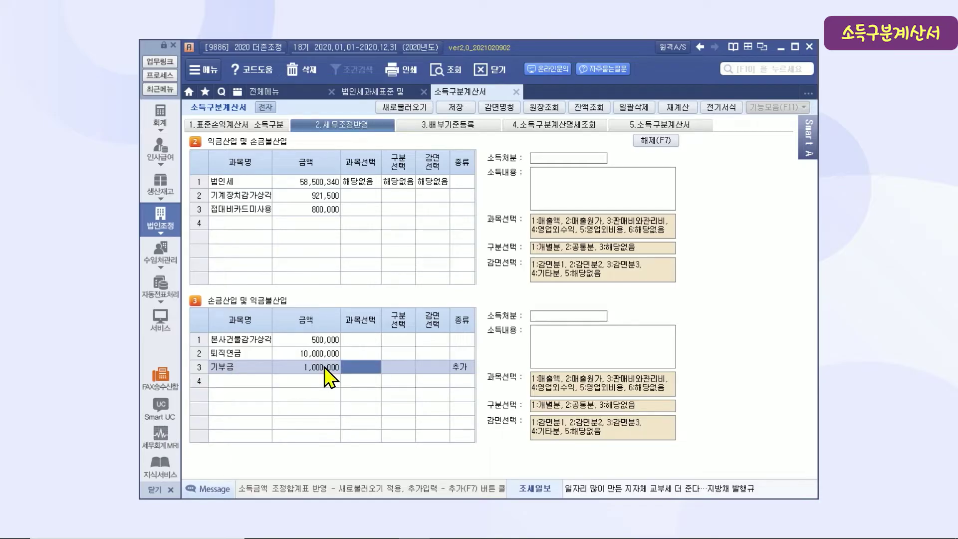
Step: Classify the added 기부금 row as 영업외비용, 공통분 and 해당없음
{"action": "key", "text": "5"}
{"action": "key", "text": "Return"}
{"action": "key", "text": "2"}
{"action": "key", "text": "Return"}
{"action": "key", "text": "5"}
{"action": "key", "text": "Return"}
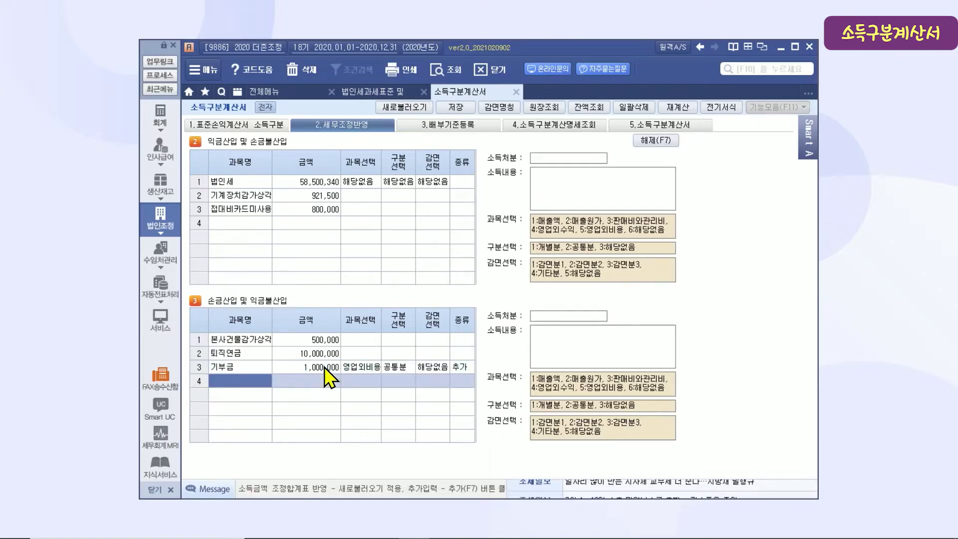
Step: Classify the machinery depreciation (기계장치감가상각) adjustment as 매출원가, 개별분 and 감면1
{"action": "left_click", "coordinate": [368, 198]}
{"action": "key", "text": "2"}
{"action": "key", "text": "Return"}
{"action": "key", "text": "1"}
{"action": "key", "text": "Return"}
{"action": "key", "text": "1"}
{"action": "key", "text": "Return"}
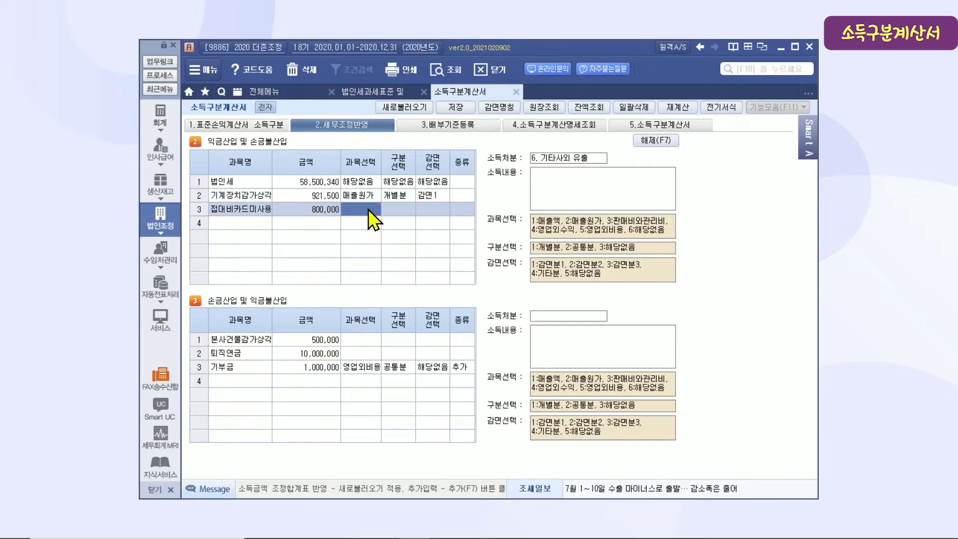
Step: Classify the 접대비카드미사용 adjustment as 판매비와관리비, 공통분 and 해당없음
{"action": "key", "text": "3"}
{"action": "key", "text": "Return"}
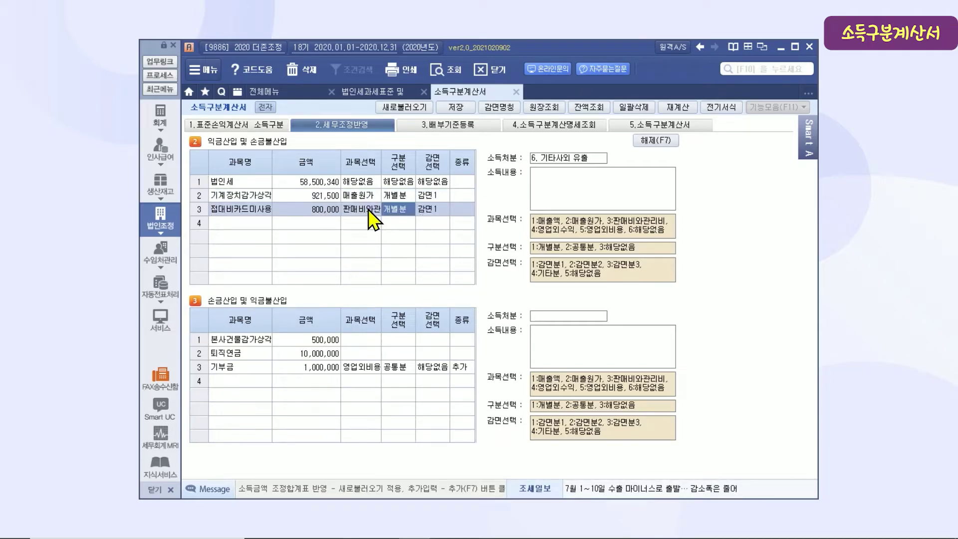
{"action": "key", "text": "2"}
{"action": "key", "text": "Return"}
{"action": "key", "text": "5"}
{"action": "key", "text": "Return"}
Step: Classify the head office building depreciation (본사건물감가상각) adjustment as 판매비와관리비, 공통분 and 해당없음
{"action": "left_click", "coordinate": [363, 340]}
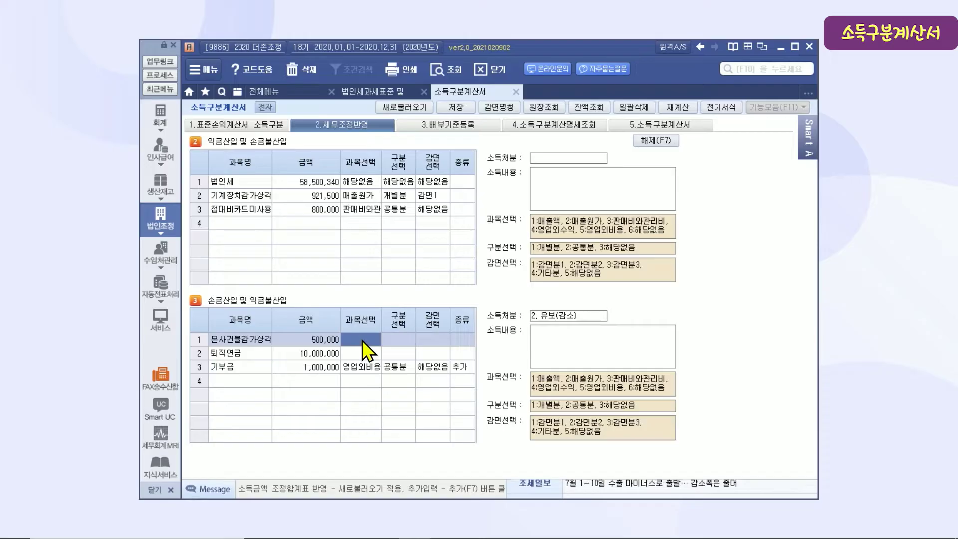
{"action": "key", "text": "3"}
{"action": "key", "text": "Return"}
{"action": "key", "text": "2"}
{"action": "key", "text": "Return"}
{"action": "key", "text": "5"}
{"action": "key", "text": "Return"}
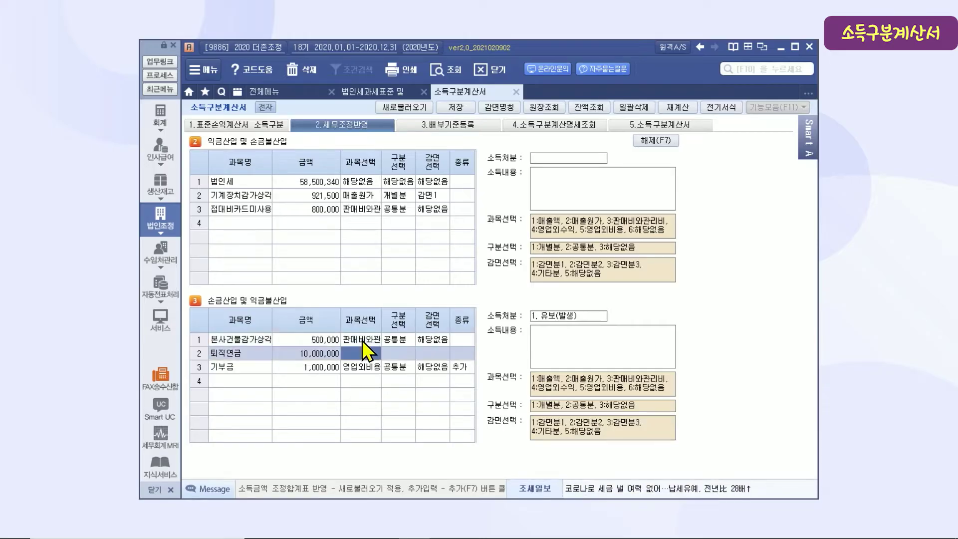
Step: Classify the 퇴직연금 adjustment as 판매비와관리비, 공통분 and 해당없음
{"action": "key", "text": "3"}
{"action": "key", "text": "Return"}
{"action": "key", "text": "2"}
{"action": "key", "text": "Return"}
{"action": "key", "text": "5"}
{"action": "key", "text": "Return"}
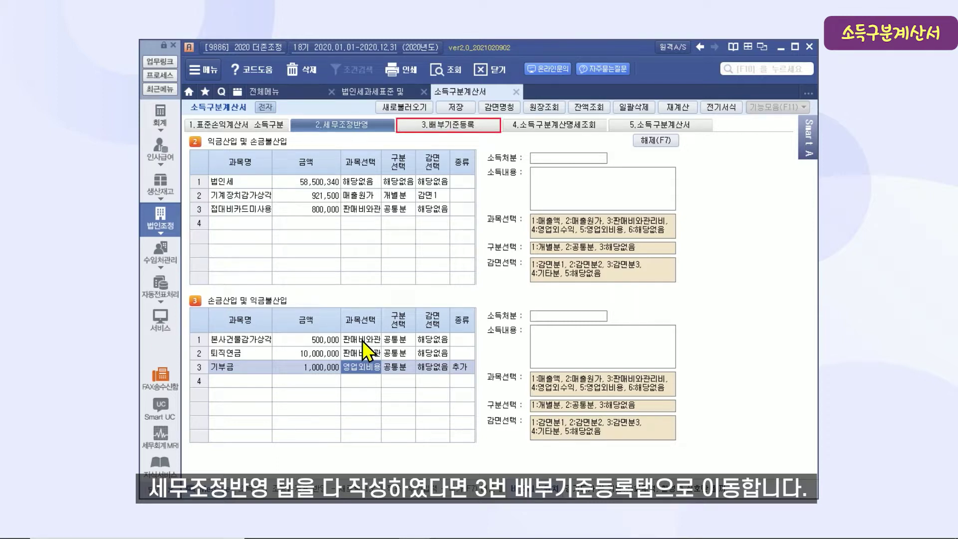
Step: Go to 배부기준등록 and open the reference notes (참고사항) on the allocation criteria
{"action": "left_click", "coordinate": [484, 126]}
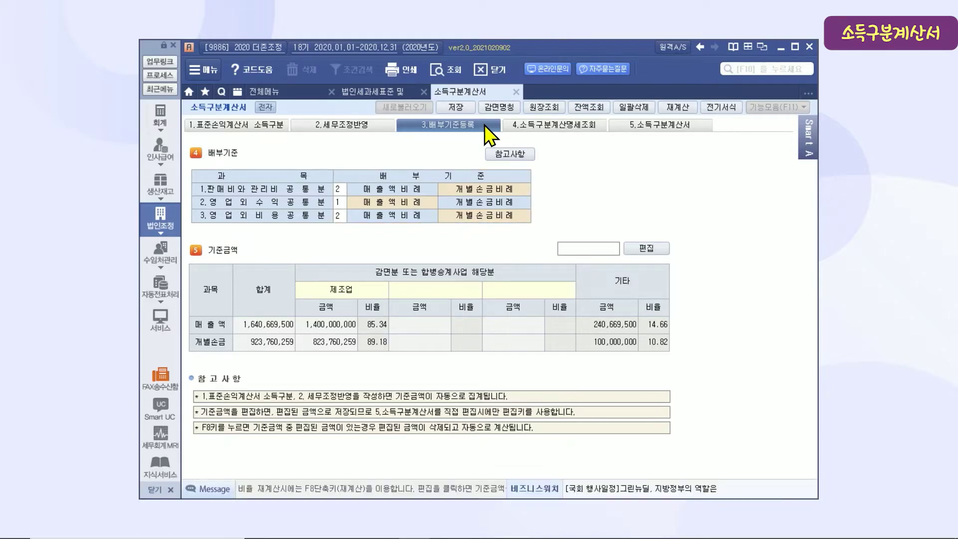
{"action": "left_click", "coordinate": [504, 155]}
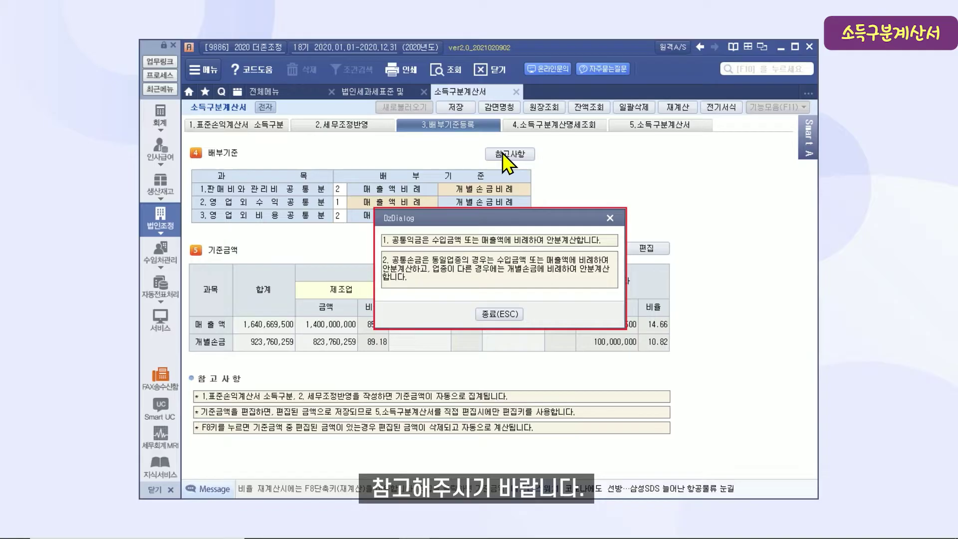
Step: Close the allocation reference notes, switch the 기준금액 table to direct editing and release it again without changes
{"action": "left_click", "coordinate": [485, 313]}
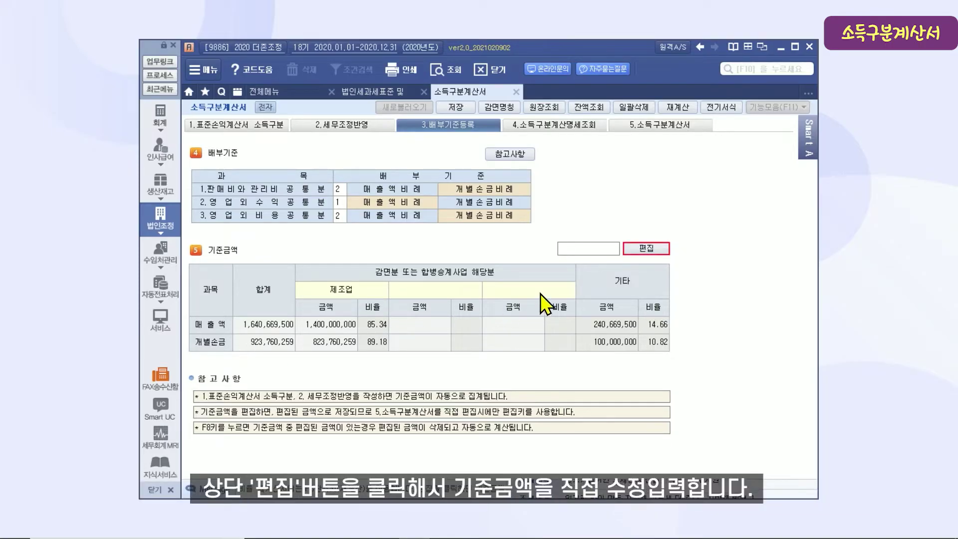
{"action": "left_click", "coordinate": [642, 249]}
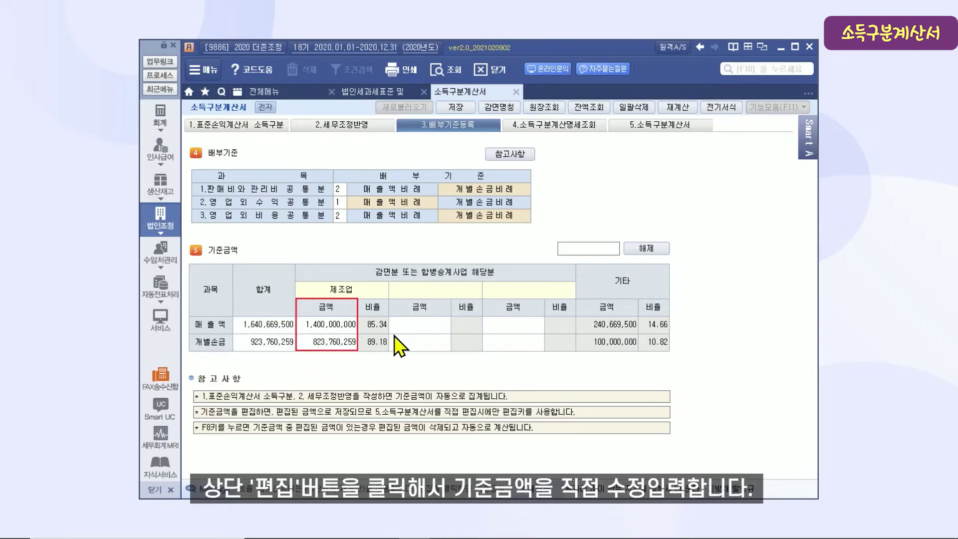
{"action": "left_click", "coordinate": [653, 249]}
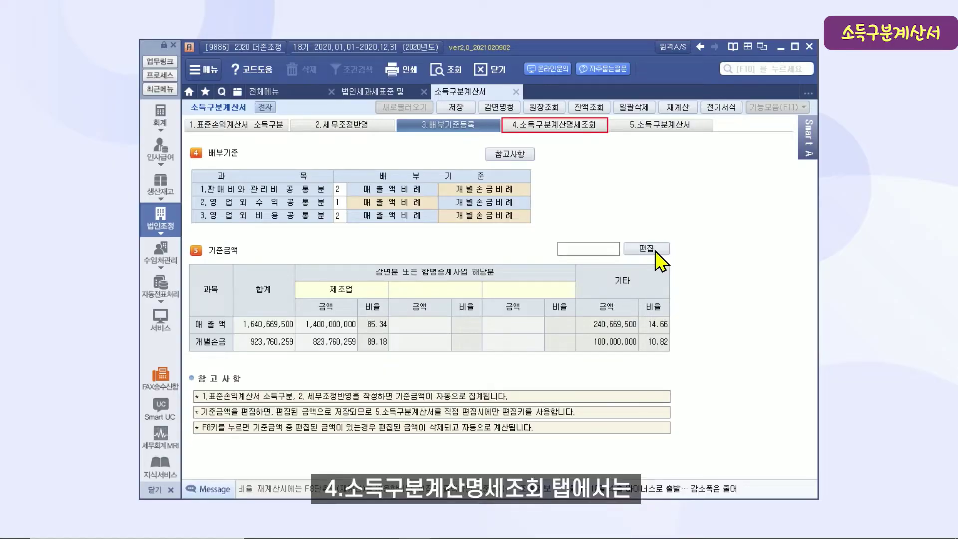
Step: Review the 소득구분계산명세조회 breakdown, and recalculate the 소득구분계산서 to load its amounts
{"action": "left_click", "coordinate": [573, 128]}
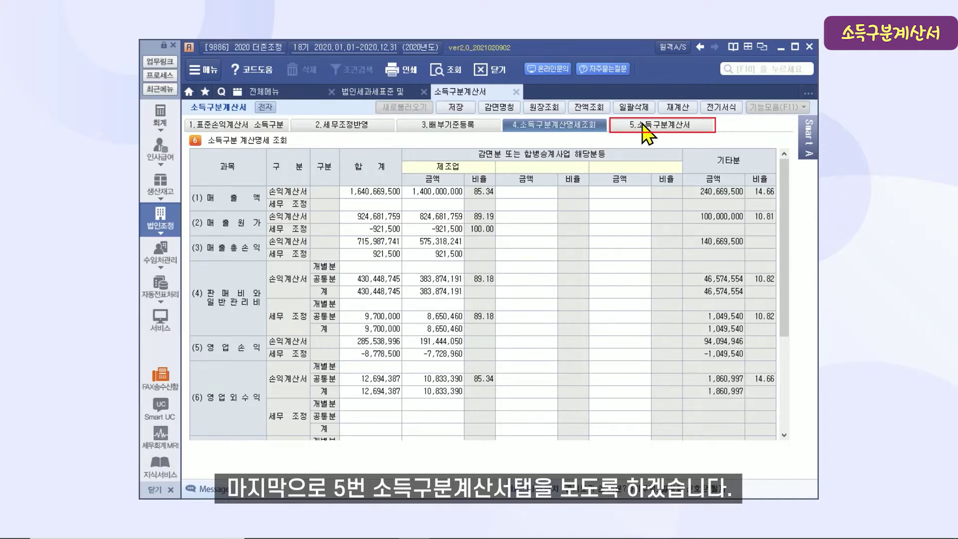
{"action": "left_click", "coordinate": [647, 131]}
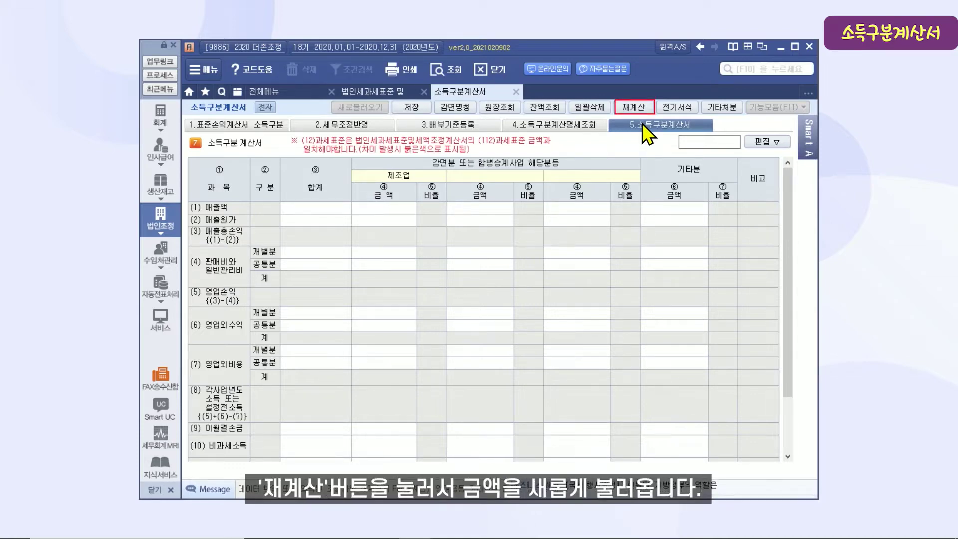
{"action": "left_click", "coordinate": [633, 107]}
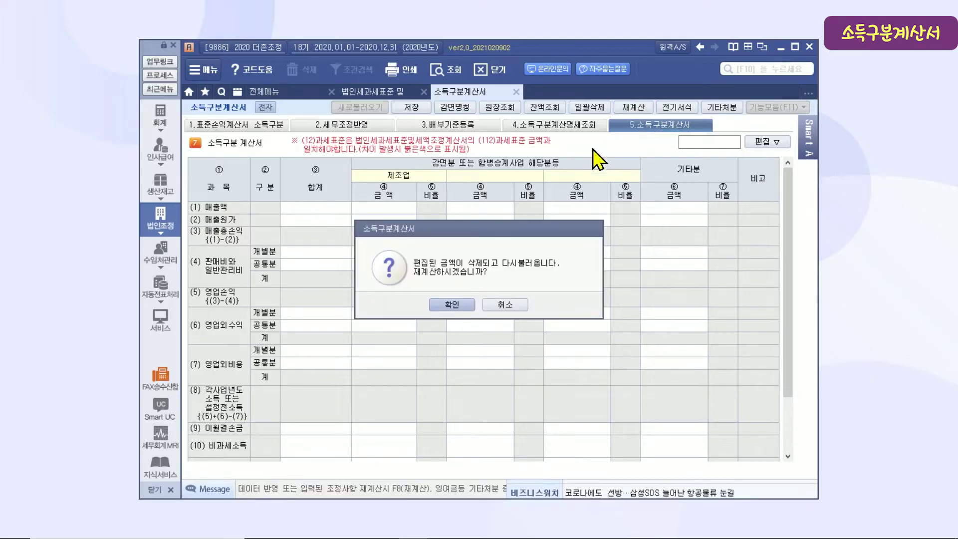
{"action": "left_click", "coordinate": [463, 301]}
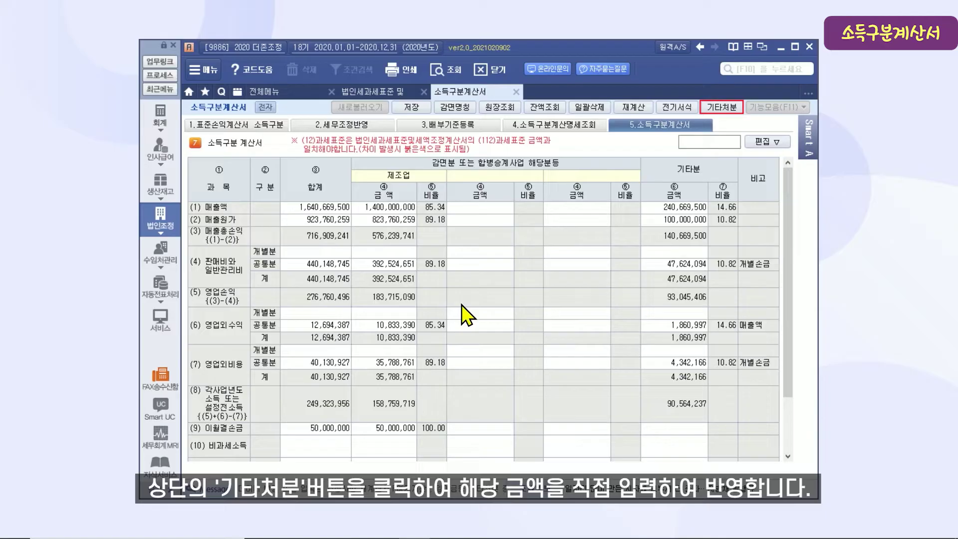
Step: Read the 기타처분 explanation on reflecting amounts in 각사업년도소득금액, and close it without entering anything
{"action": "left_click", "coordinate": [720, 106]}
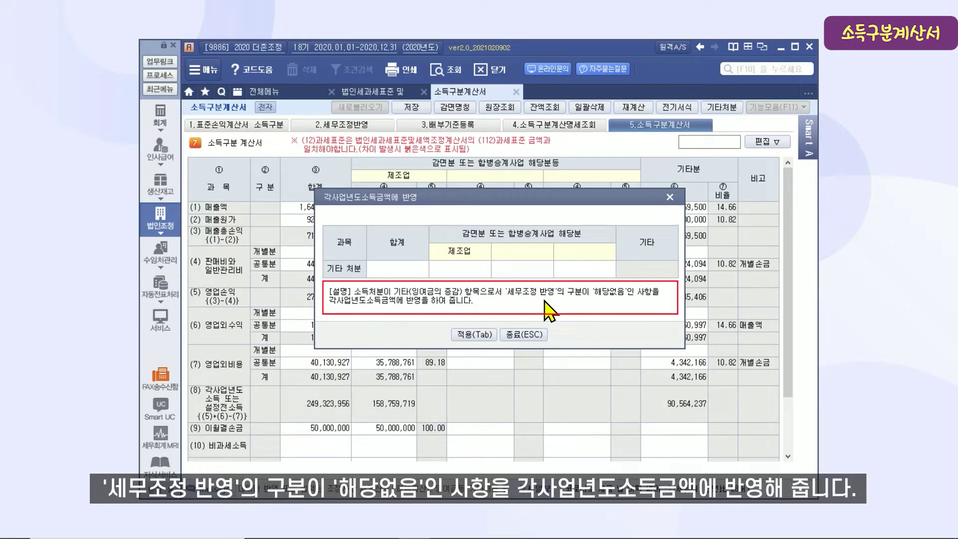
{"action": "left_click", "coordinate": [519, 334]}
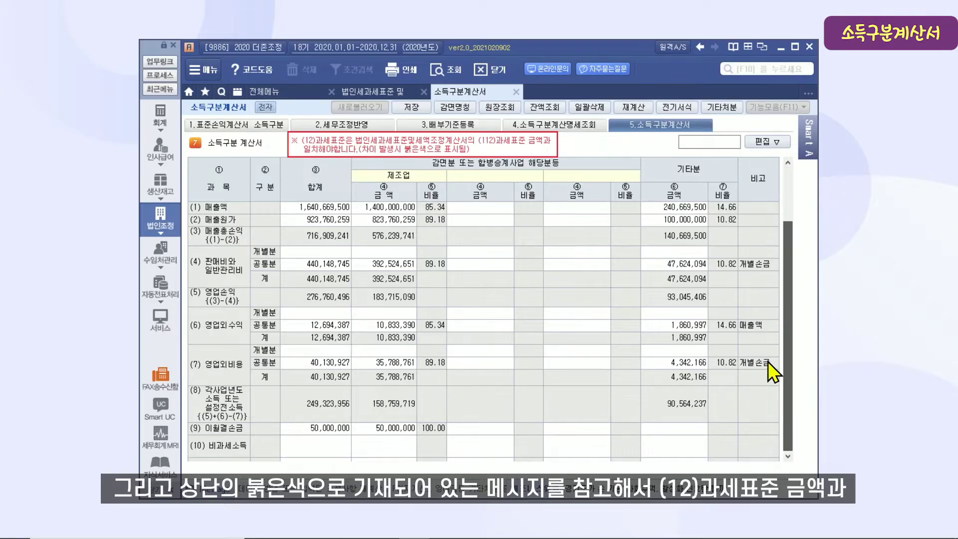
Step: Check the (12)과세표준 row and reload the 소득구분계산서 data with a fresh recalculation
{"action": "scroll", "coordinate": [768, 362], "scroll_direction": "down", "scroll_amount": 3}
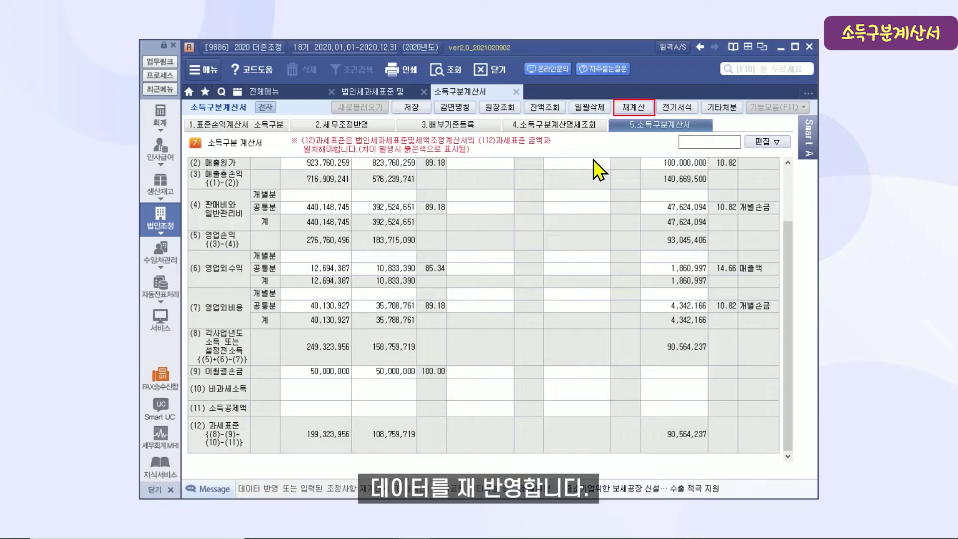
{"action": "left_click", "coordinate": [633, 107]}
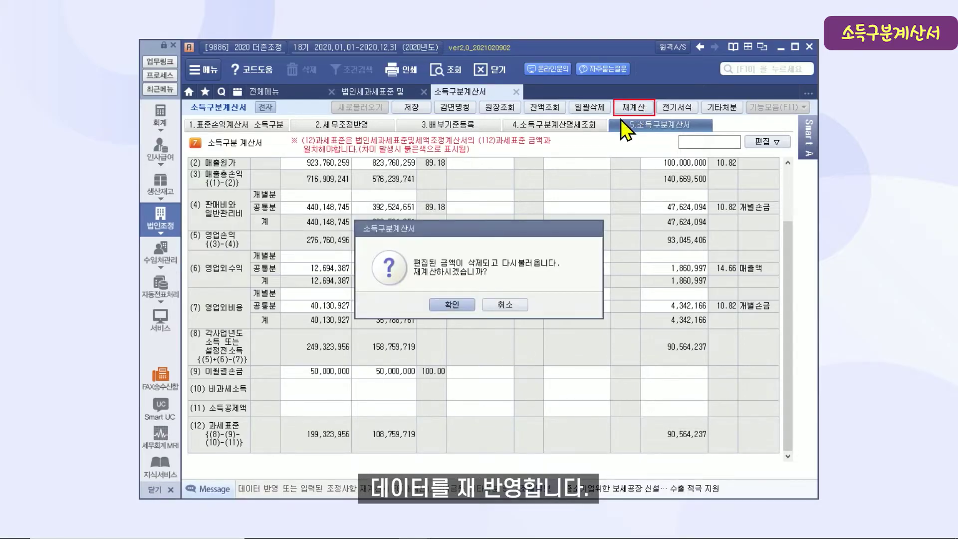
{"action": "left_click", "coordinate": [460, 306]}
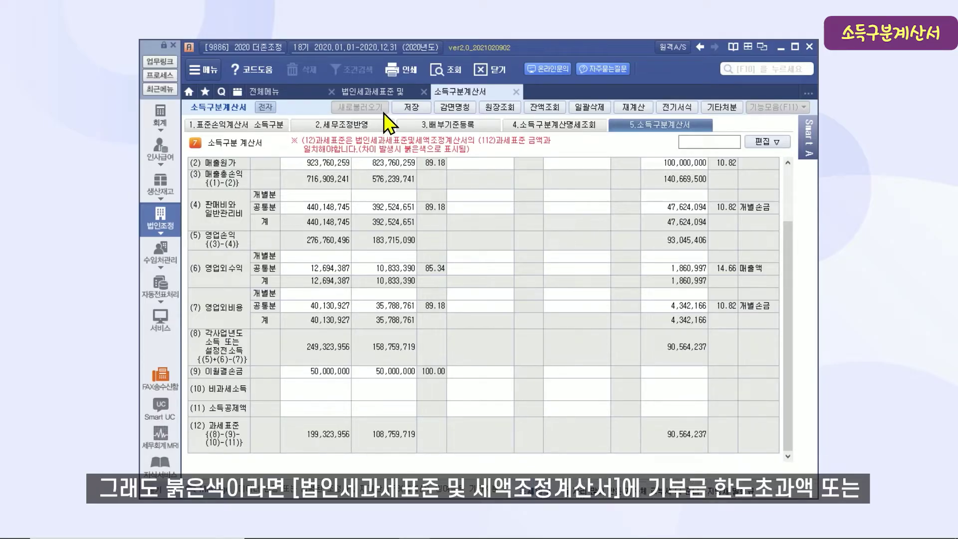
Step: Check donation lines 105 and 106 of the 법인세과세표준 및 세액조정계산서 against the 기부금 adjustment in 세무조정반영
{"action": "left_click", "coordinate": [388, 94]}
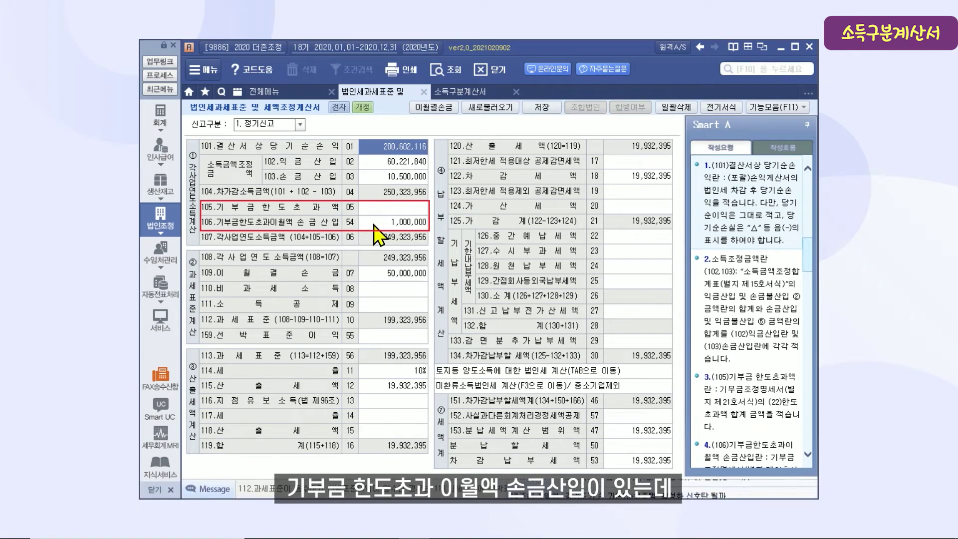
{"action": "left_click", "coordinate": [472, 93]}
{"action": "left_click", "coordinate": [331, 126]}
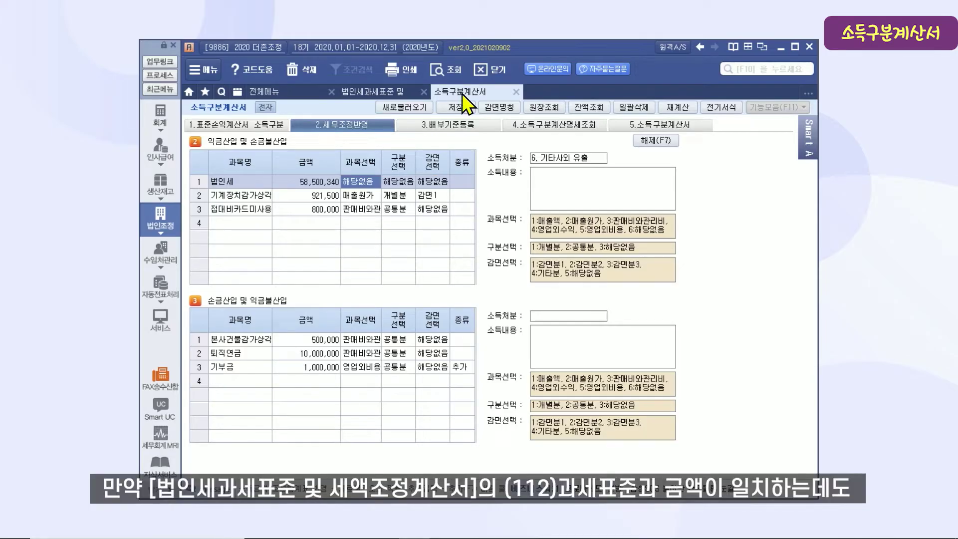
Step: Compare line 112 과세표준 of the 법인세과세표준 및 세액조정계산서 with (12)과세표준 in the 소득구분계산서
{"action": "left_click", "coordinate": [379, 92]}
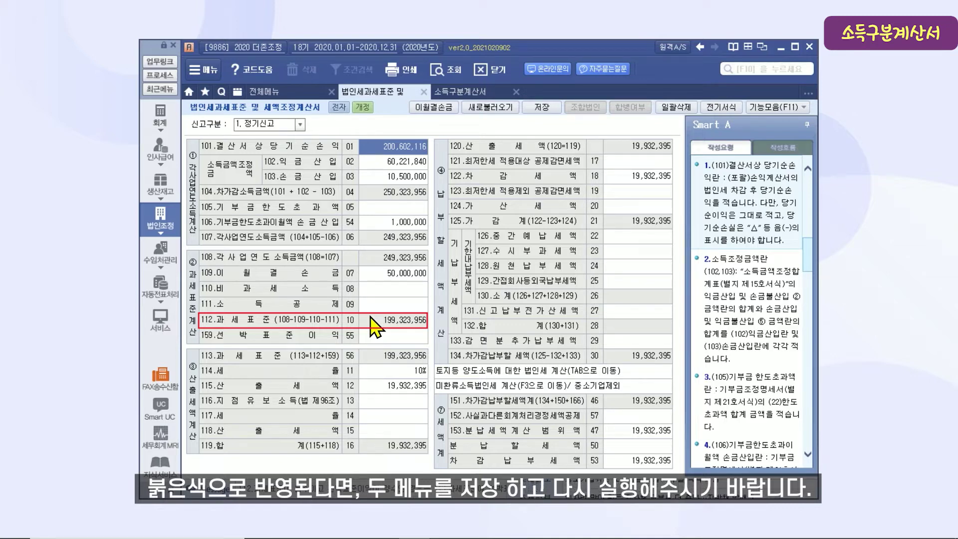
{"action": "left_click", "coordinate": [474, 92]}
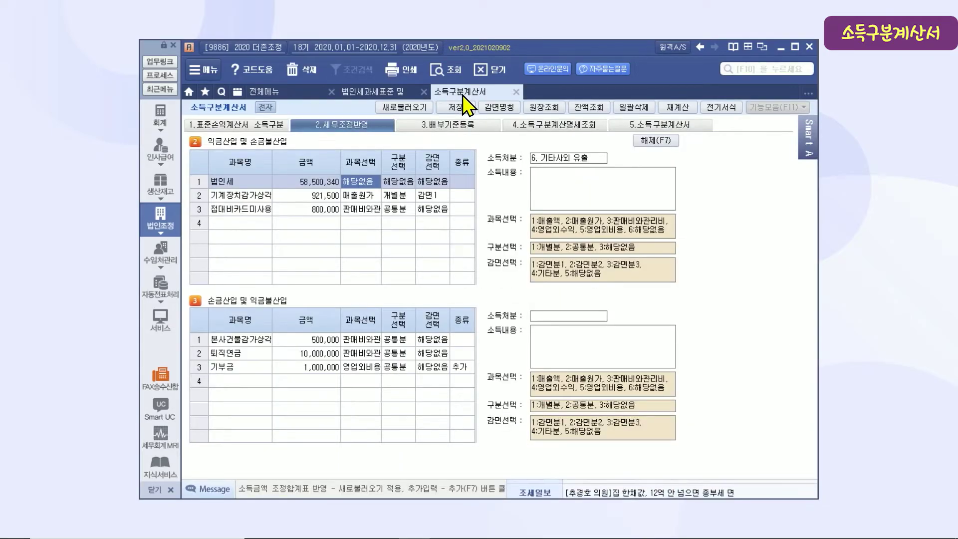
{"action": "left_click", "coordinate": [632, 125]}
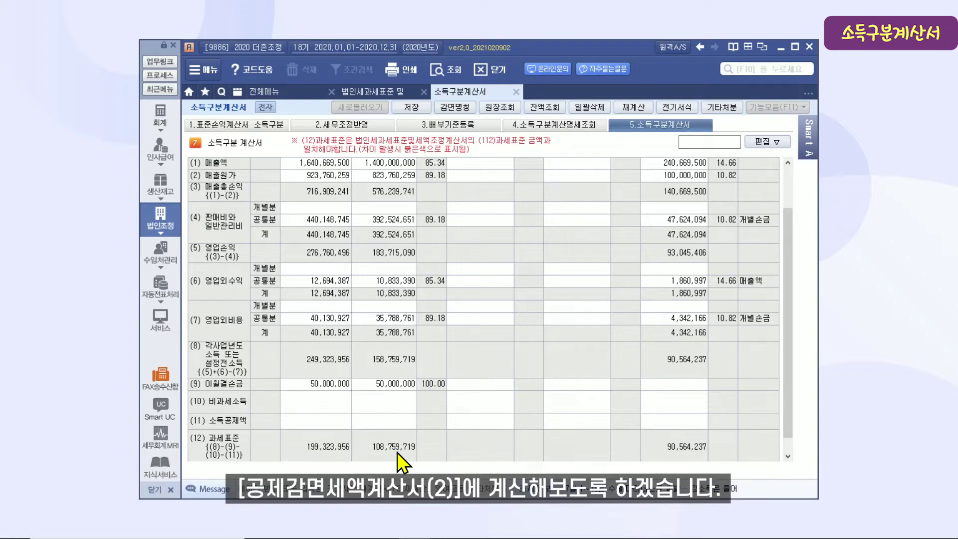
Step: Save the 소득구분계산서 and open 공제감면세액계산서(2) from the 공제감면추납세액 forms
{"action": "left_click", "coordinate": [421, 108]}
{"action": "left_click", "coordinate": [480, 304]}
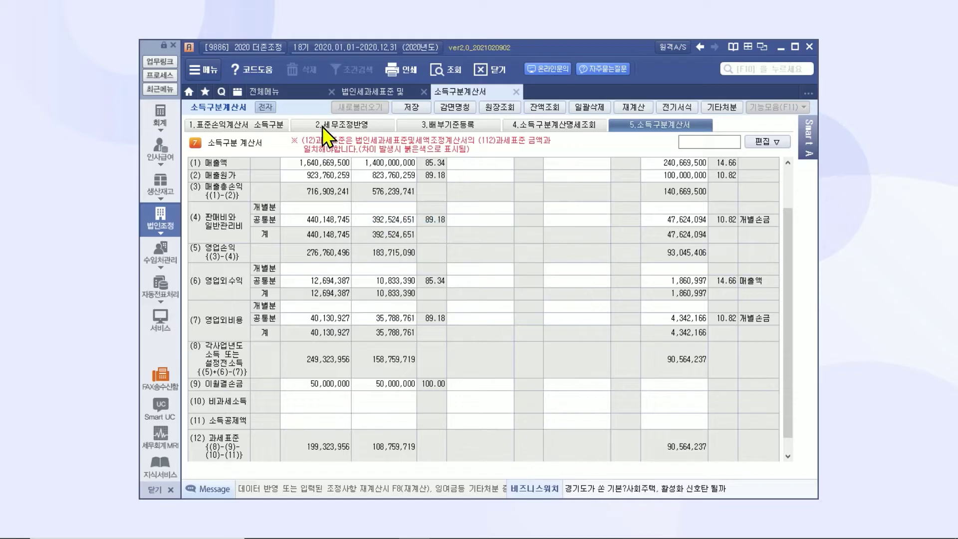
{"action": "left_click", "coordinate": [301, 91]}
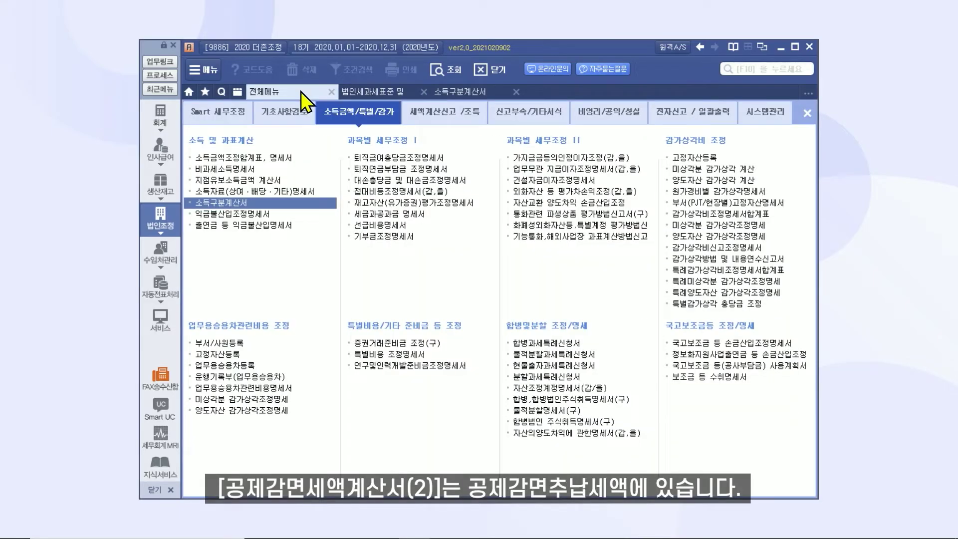
{"action": "left_click", "coordinate": [428, 115]}
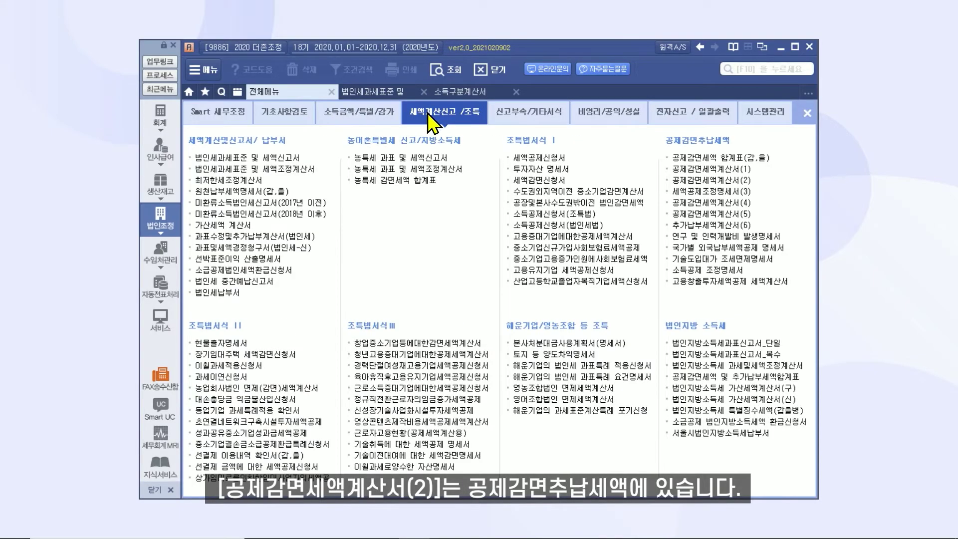
{"action": "left_click", "coordinate": [683, 180]}
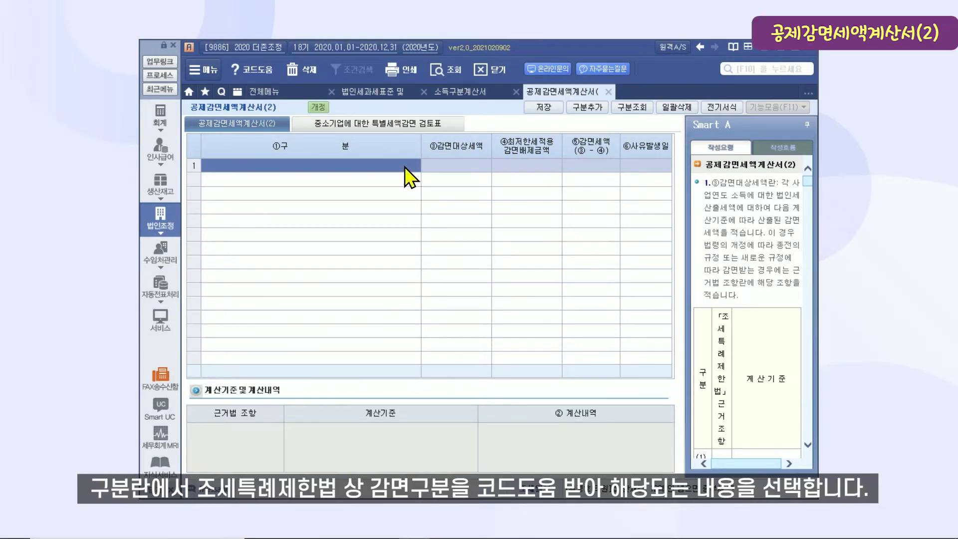
Step: Choose 중소기업에 대한 특별세액감면 (법 제7조) as the reduction category and load its 산출세액 and 과세표준
{"action": "left_click", "coordinate": [255, 69]}
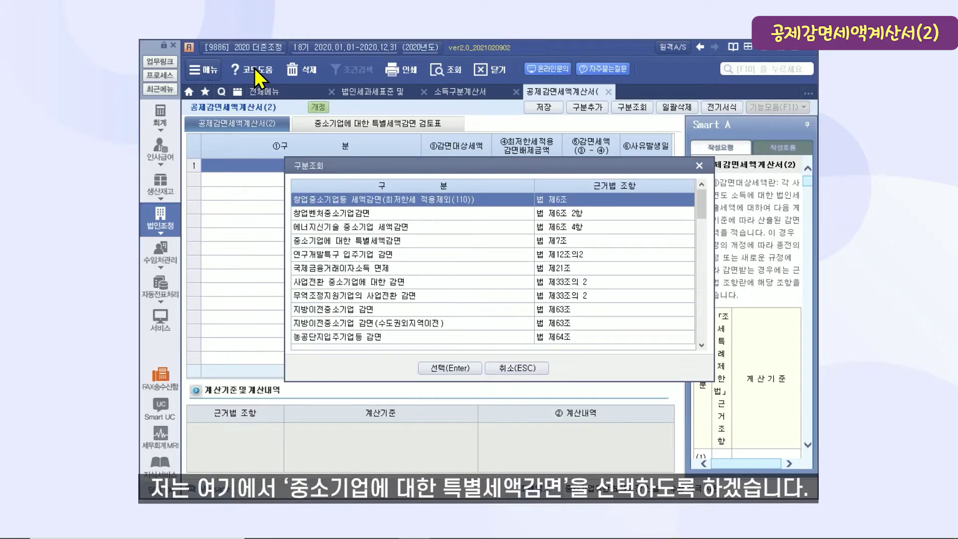
{"action": "left_click", "coordinate": [369, 240]}
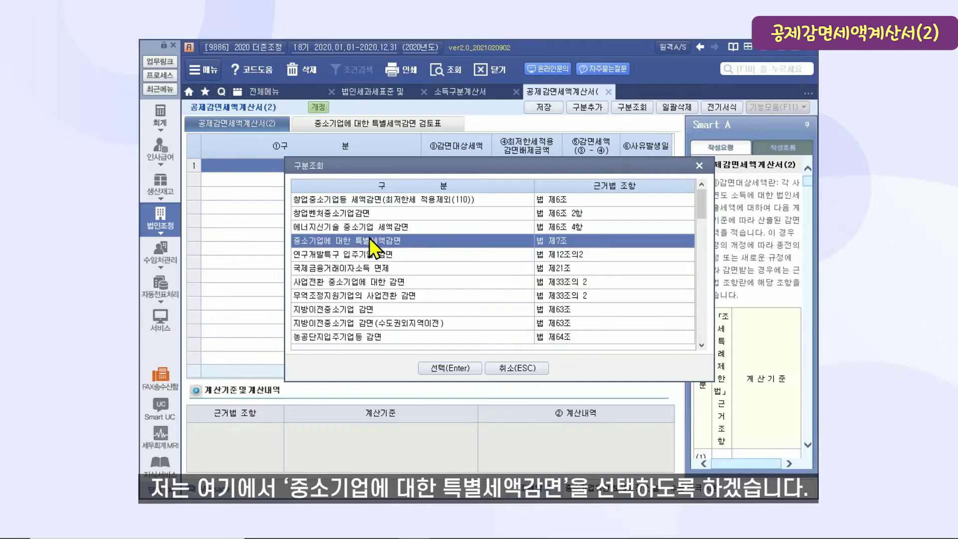
{"action": "left_click", "coordinate": [449, 368]}
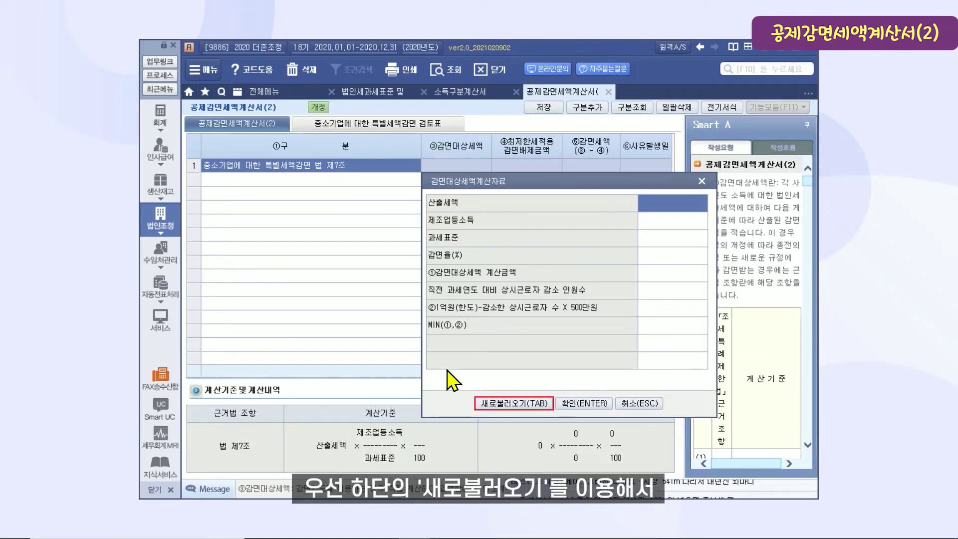
{"action": "left_click", "coordinate": [495, 402]}
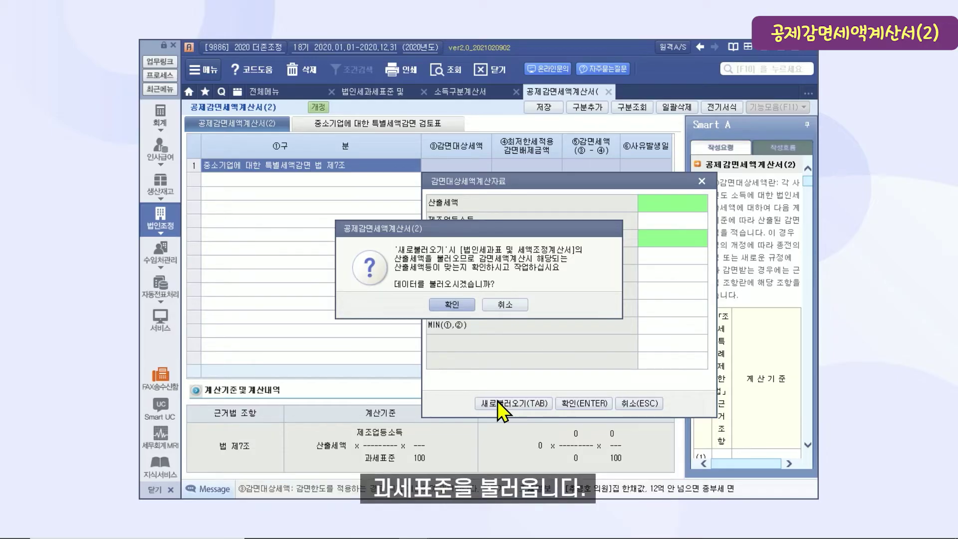
{"action": "left_click", "coordinate": [452, 304]}
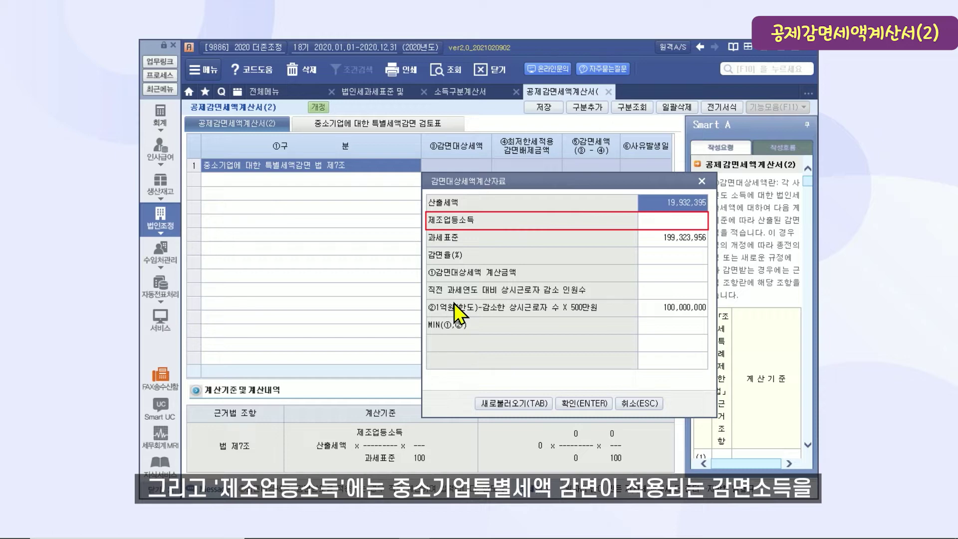
Step: Enter 108,759,719 as the 제조업등소득 and set the 감면율 to 20%
{"action": "left_click", "coordinate": [692, 227]}
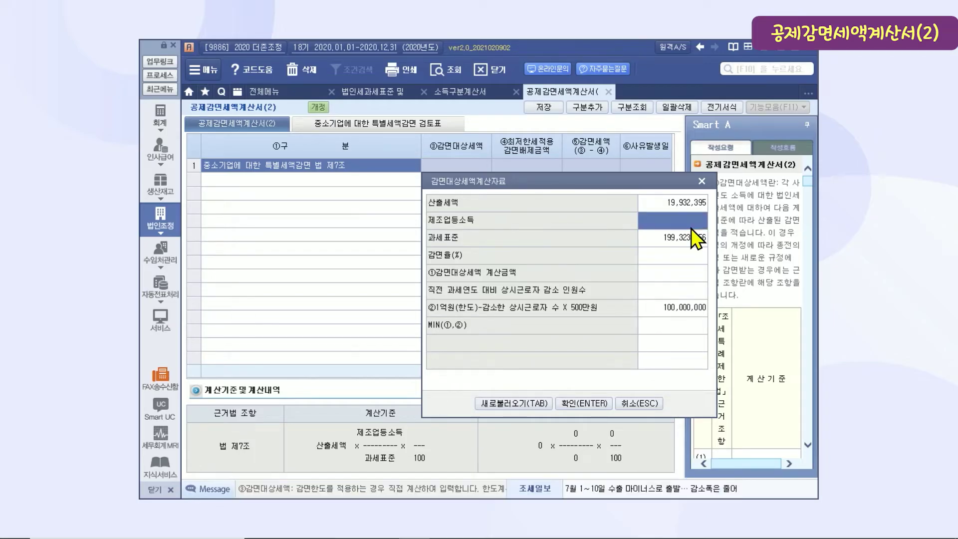
{"action": "type", "text": "108,759,719"}
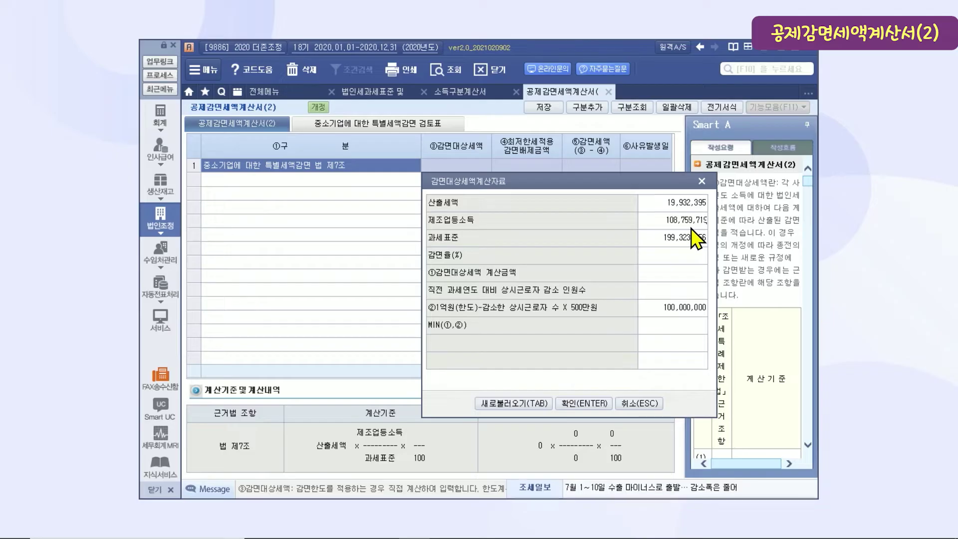
{"action": "key", "text": "Return"}
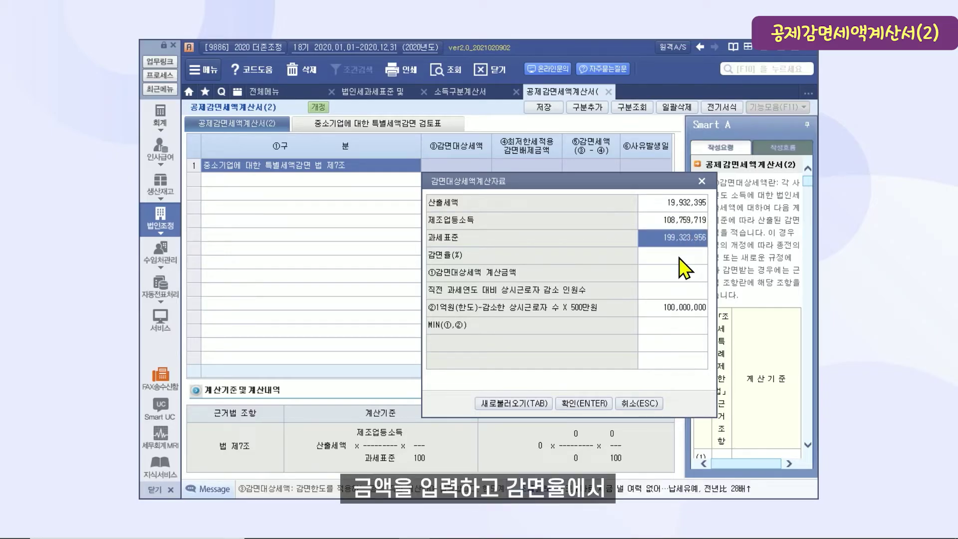
{"action": "key", "text": "Return"}
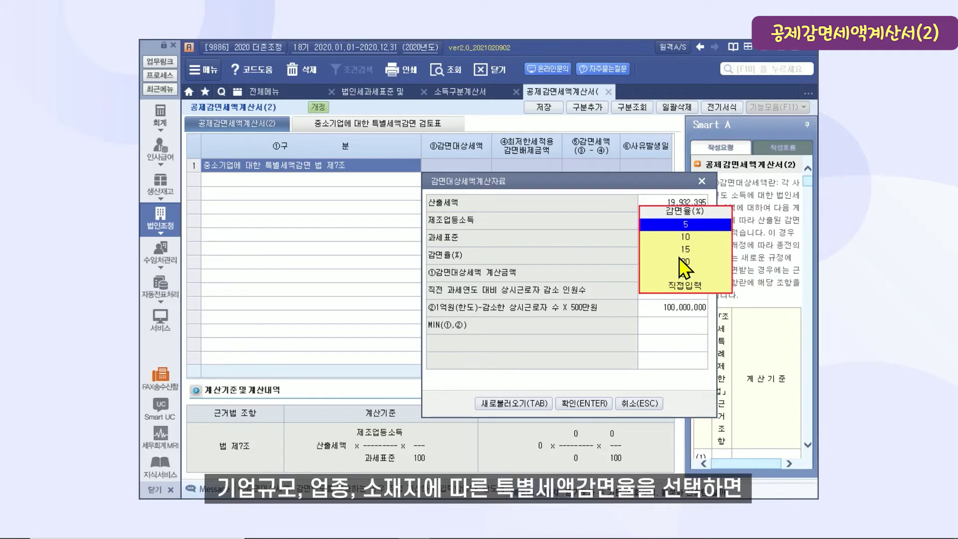
{"action": "left_click", "coordinate": [682, 263]}
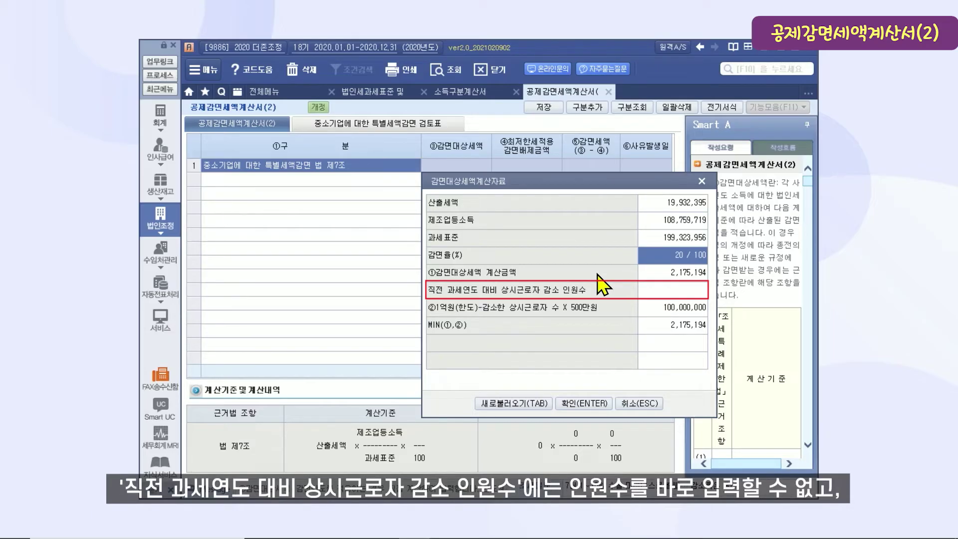
Step: Reflect the 상시근로자수 계산 without loading 근로자고용현황 data, and apply the reduction calculation to the 중소기업에 대한 특별세액감면 row
{"action": "left_click", "coordinate": [659, 293]}
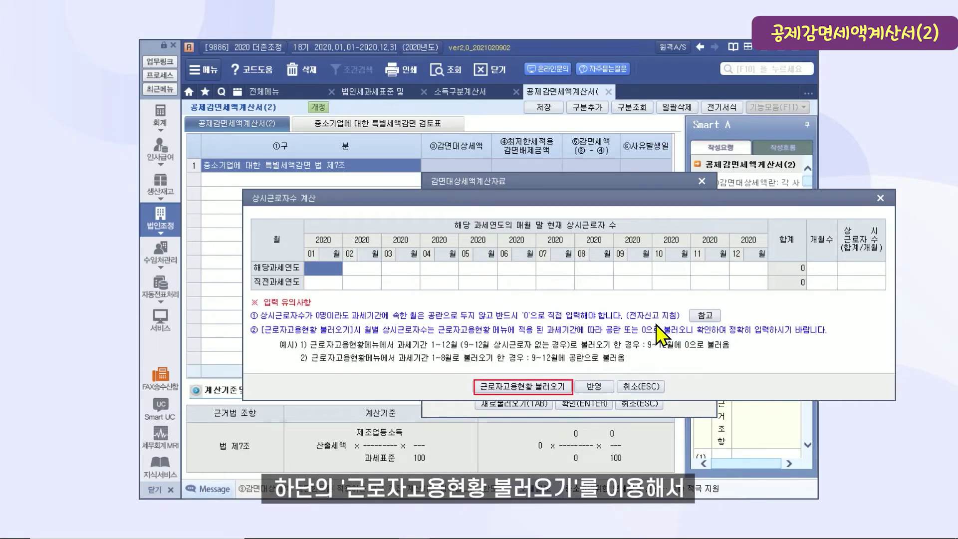
{"action": "left_click", "coordinate": [522, 388]}
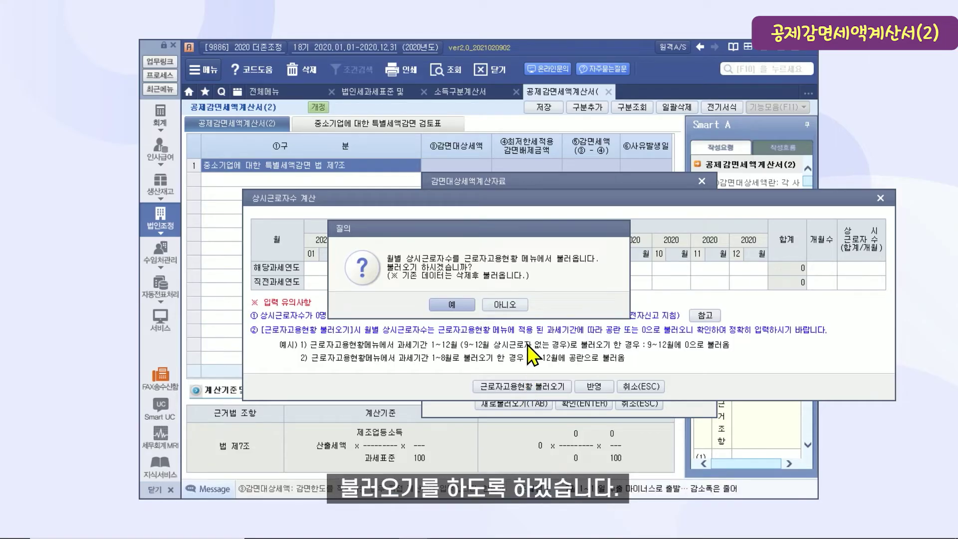
{"action": "left_click", "coordinate": [510, 305]}
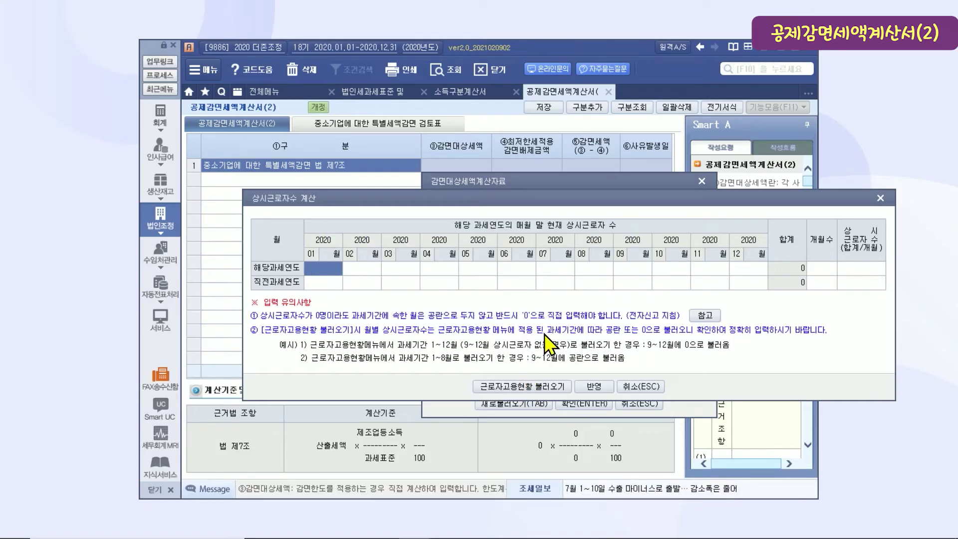
{"action": "left_click", "coordinate": [592, 387]}
{"action": "left_click", "coordinate": [600, 456]}
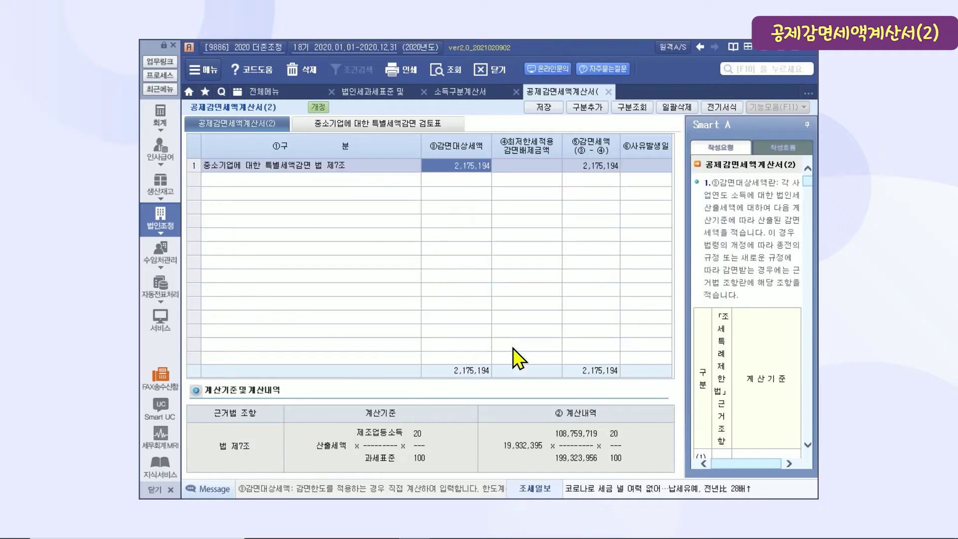
Step: Load the 2019/01–2020/12 data into 근로자고용현황(공제세액계산용) and classify the employee with code 5 as 임원,최대주주등 친족 for January 2020
{"action": "left_click", "coordinate": [300, 91]}
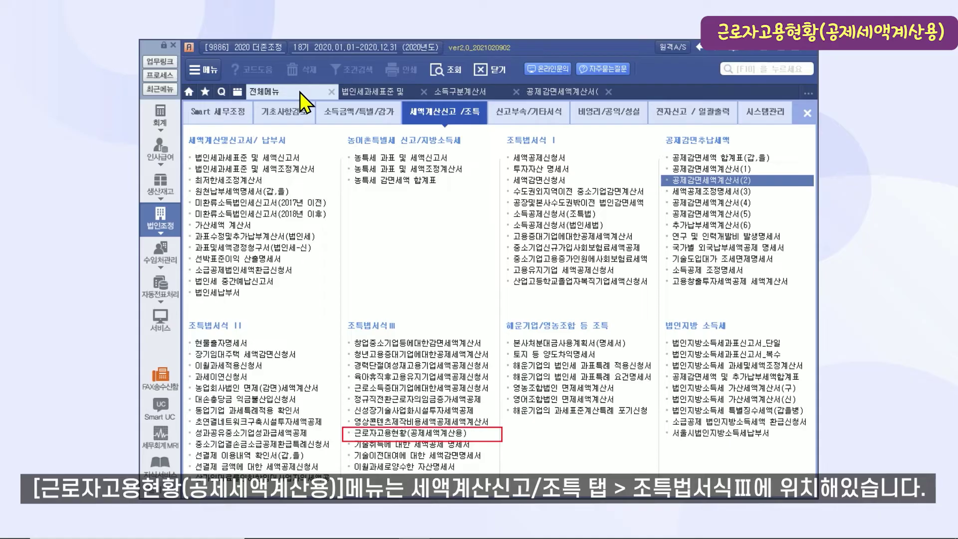
{"action": "left_click", "coordinate": [385, 433]}
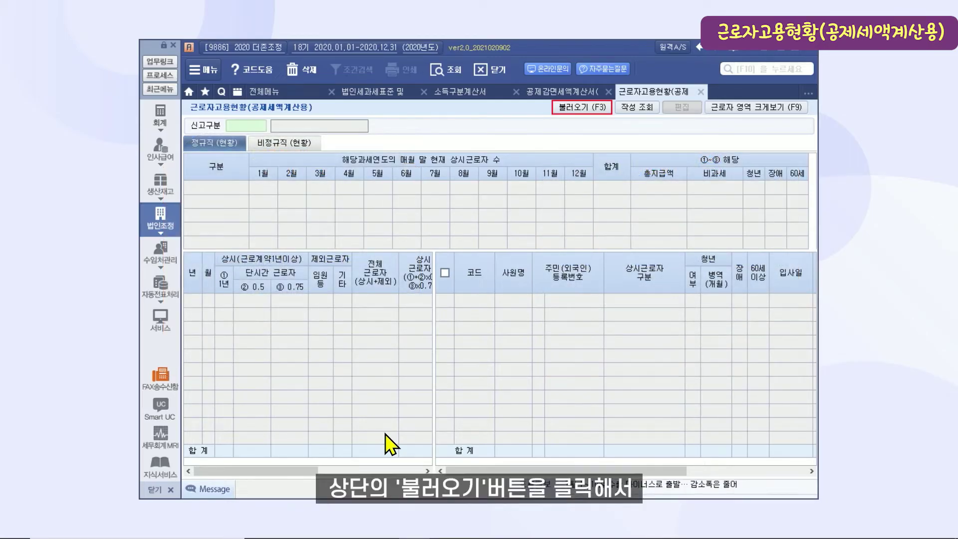
{"action": "left_click", "coordinate": [585, 107]}
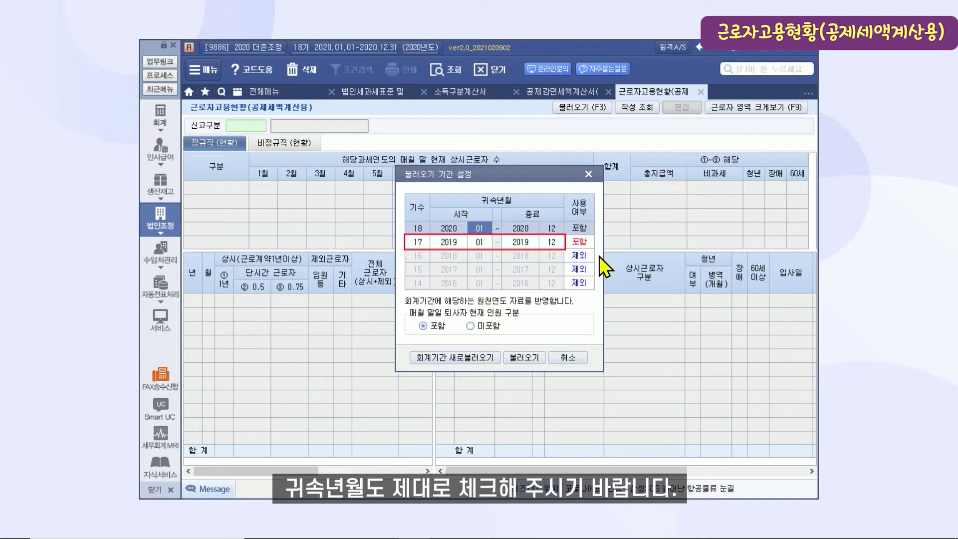
{"action": "left_click", "coordinate": [535, 357]}
{"action": "left_click", "coordinate": [453, 303]}
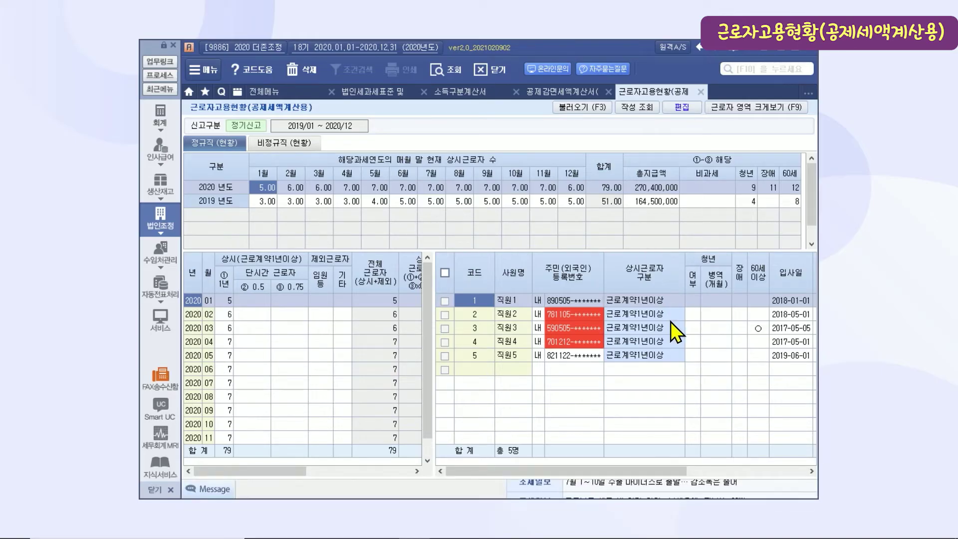
{"action": "left_click", "coordinate": [675, 358]}
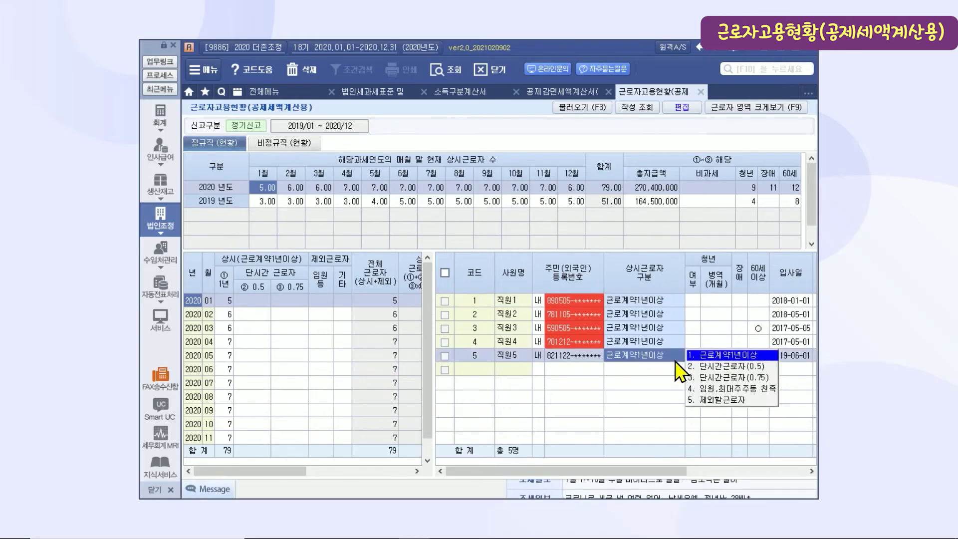
{"action": "left_click", "coordinate": [710, 389]}
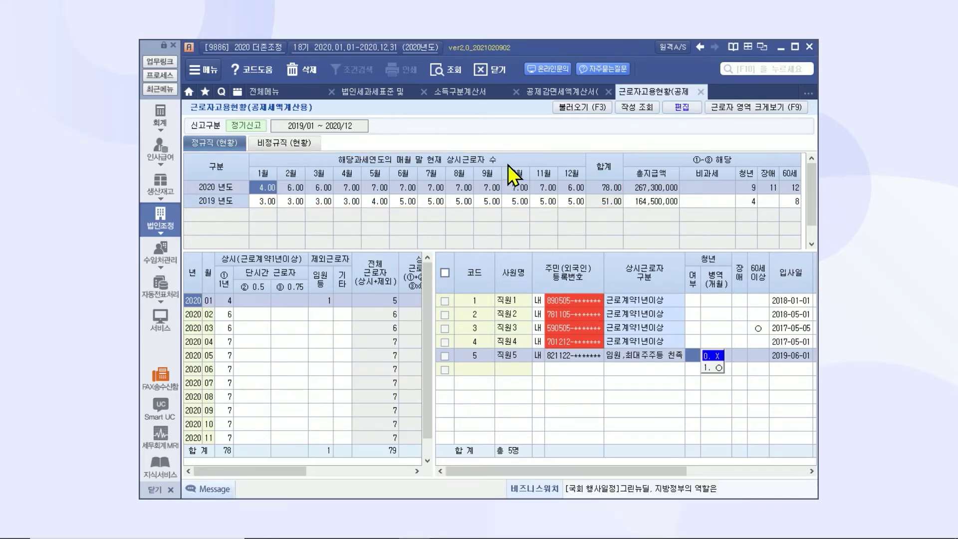
Step: Reopen the 감면대상세액계산자료 of the 중소기업에 대한 특별세액감면 row in 공제감면세액계산서(2) and load its monthly 상시근로자수 from 근로자고용현황
{"action": "left_click", "coordinate": [561, 90]}
{"action": "left_click", "coordinate": [398, 165]}
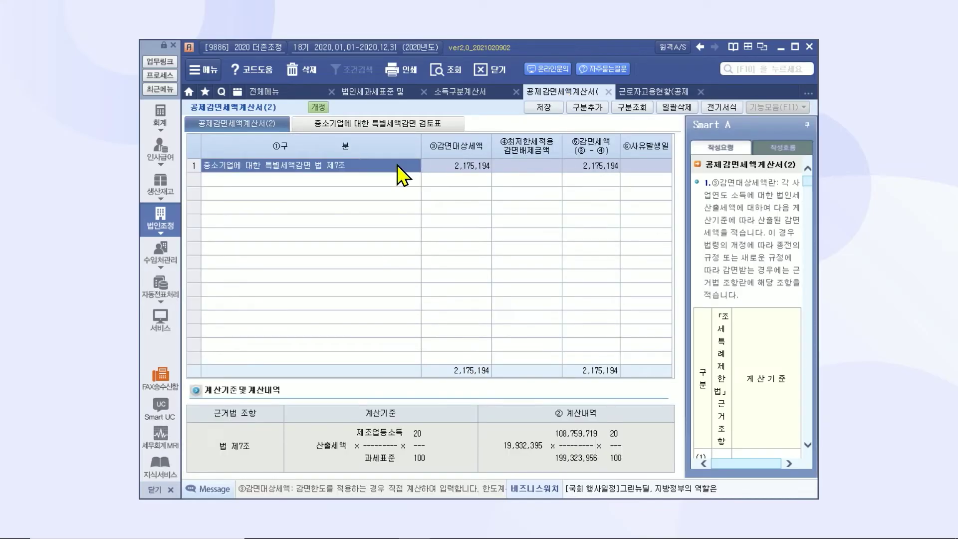
{"action": "left_click", "coordinate": [444, 165]}
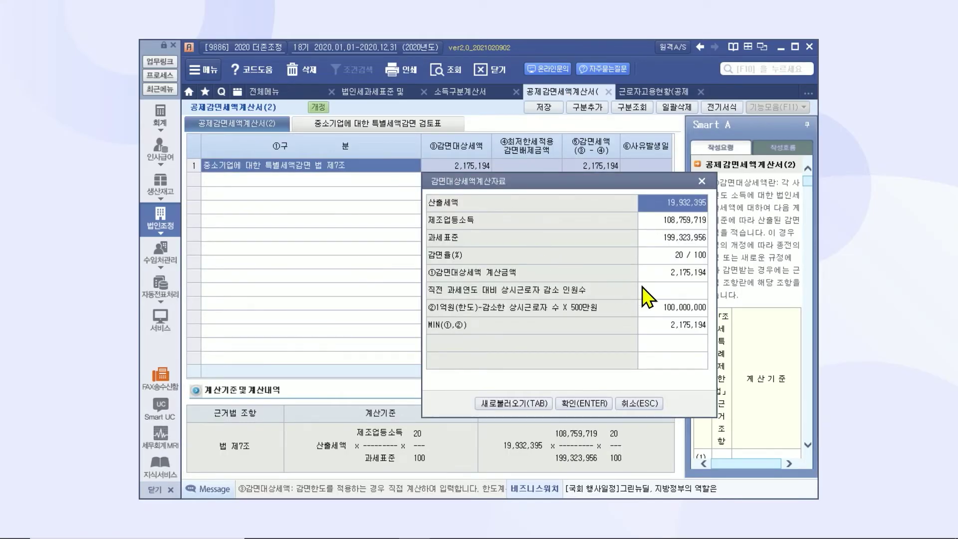
{"action": "left_click", "coordinate": [663, 292]}
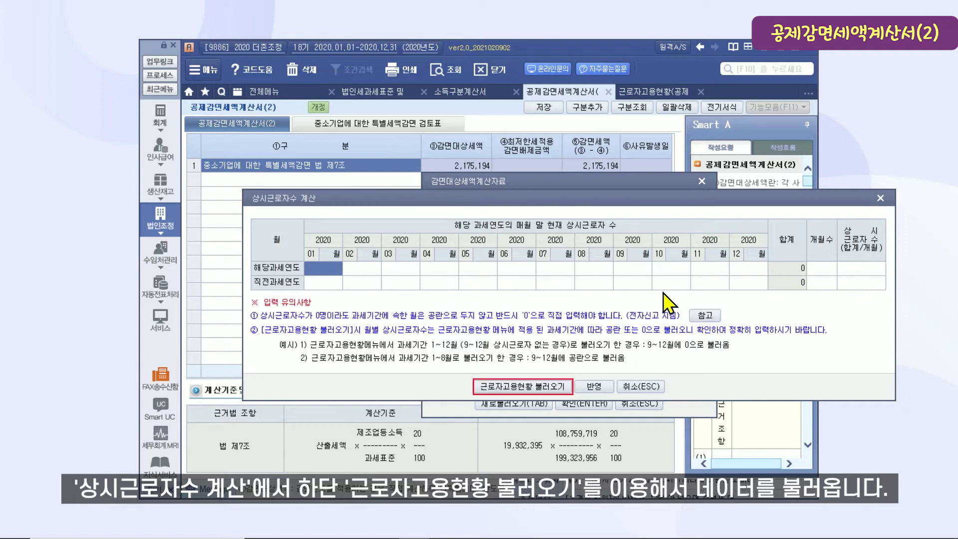
{"action": "left_click", "coordinate": [549, 389]}
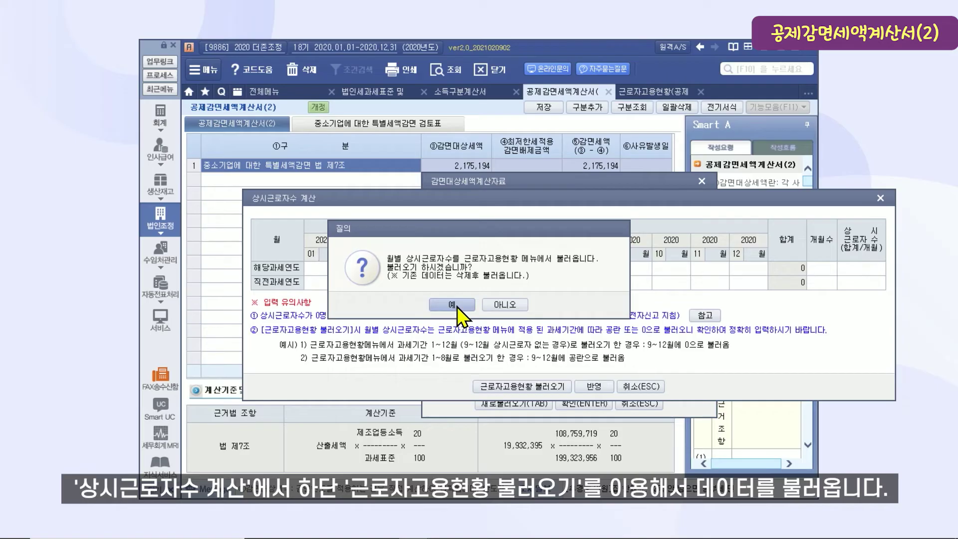
{"action": "left_click", "coordinate": [452, 305]}
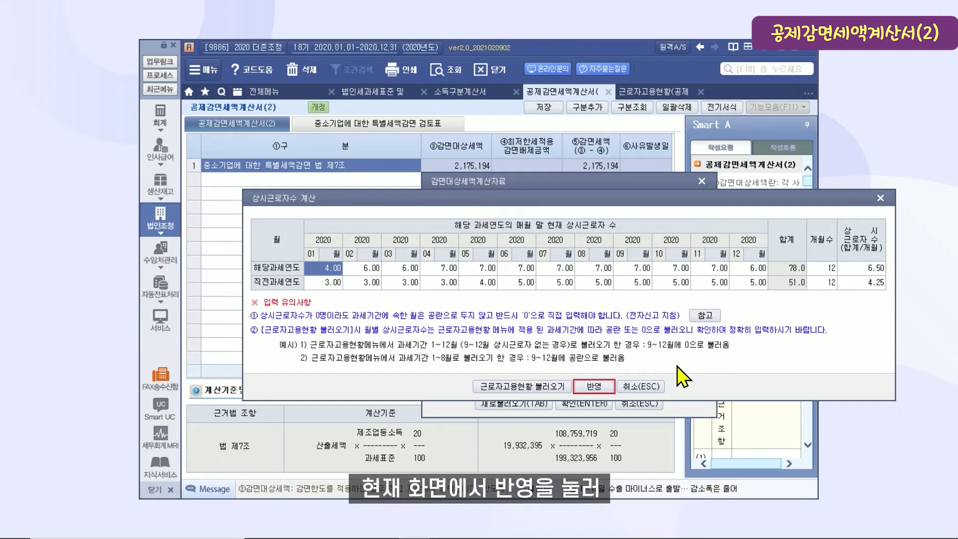
Step: Reflect the loaded 상시근로자수 in the reduction calculation, apply it, and save 공제감면세액계산서(2)
{"action": "left_click", "coordinate": [606, 388]}
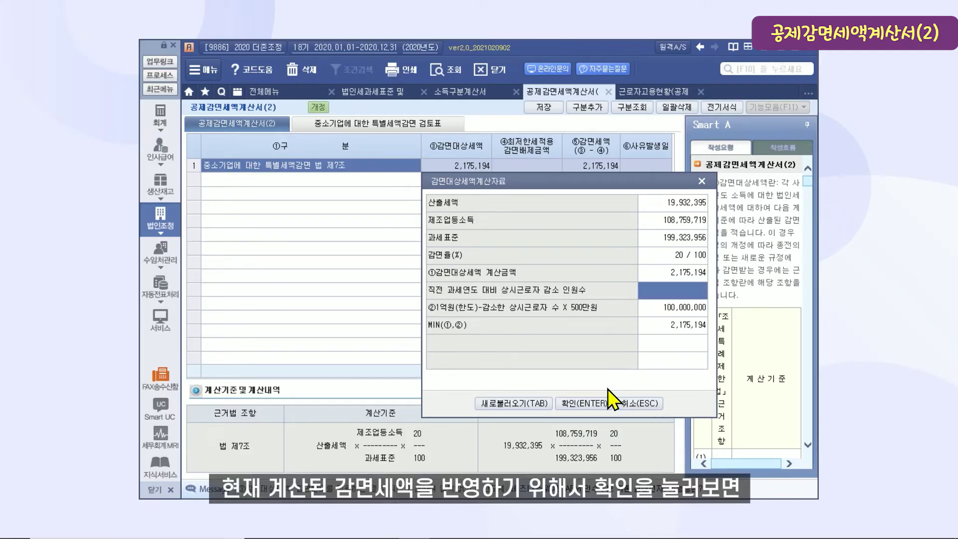
{"action": "left_click", "coordinate": [587, 400]}
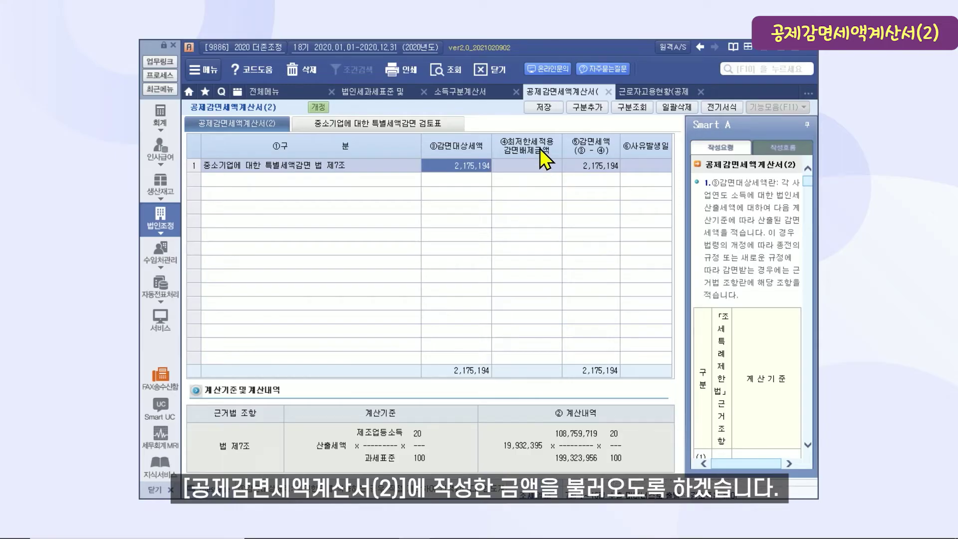
{"action": "left_click", "coordinate": [543, 108]}
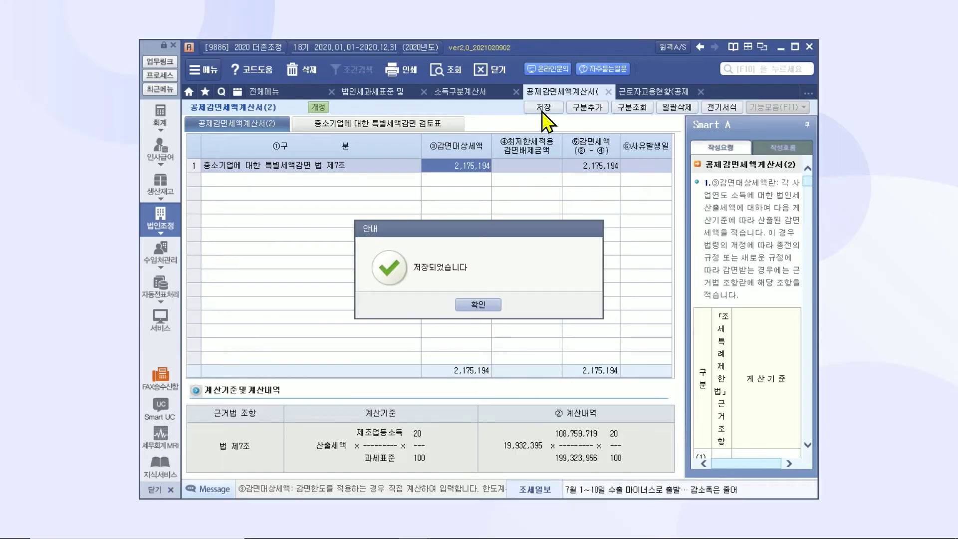
{"action": "left_click", "coordinate": [477, 306]}
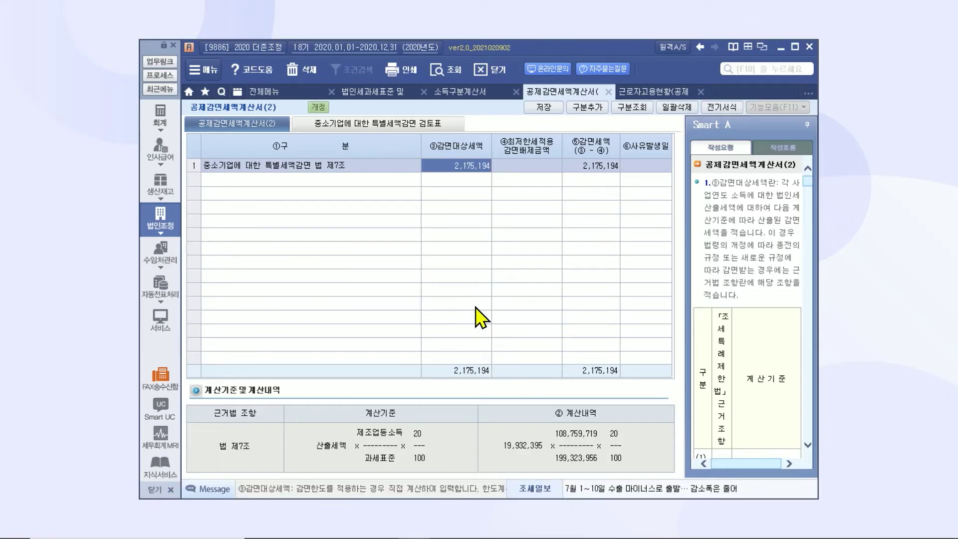
Step: Open 공제감면세액 합계표(갑,을) and reload its items from the related forms
{"action": "left_click", "coordinate": [289, 94]}
{"action": "left_click", "coordinate": [694, 158]}
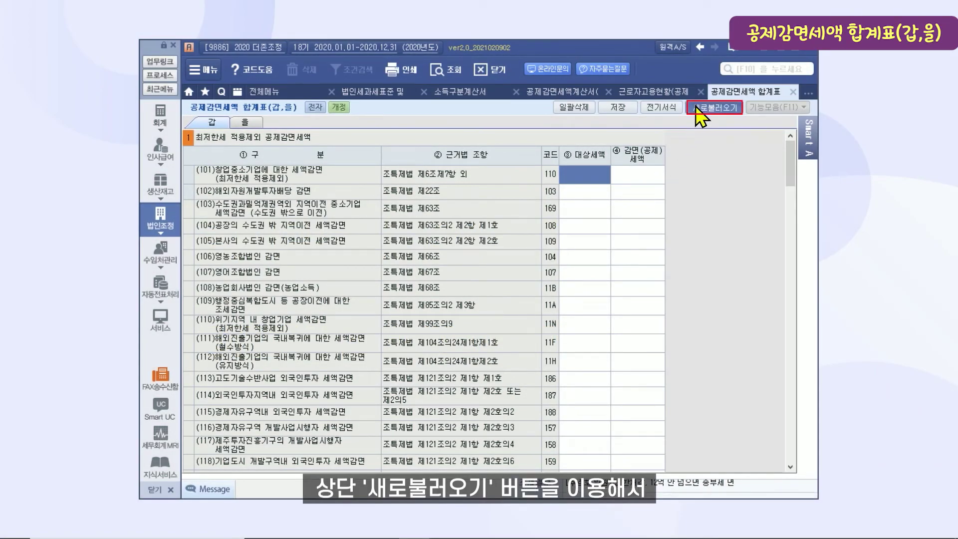
{"action": "left_click", "coordinate": [700, 118]}
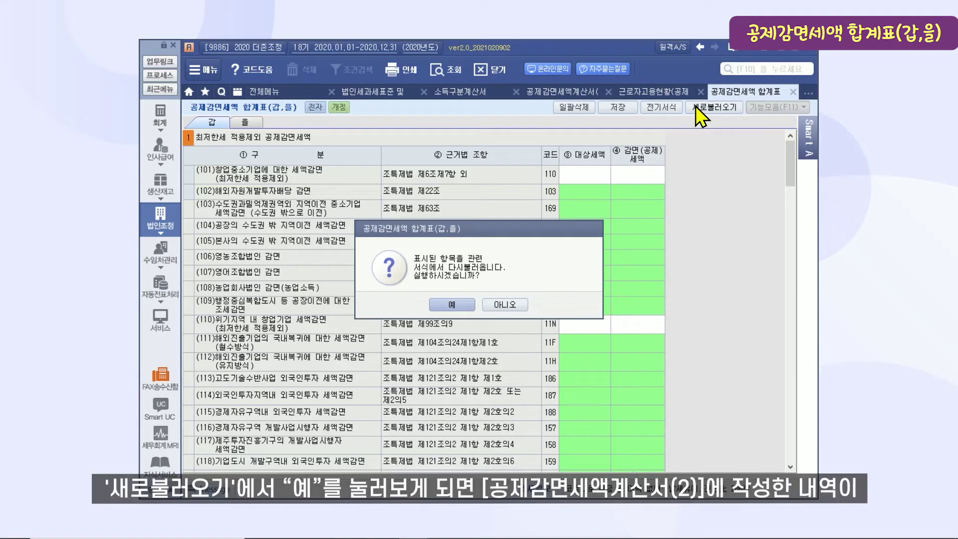
{"action": "left_click", "coordinate": [451, 304]}
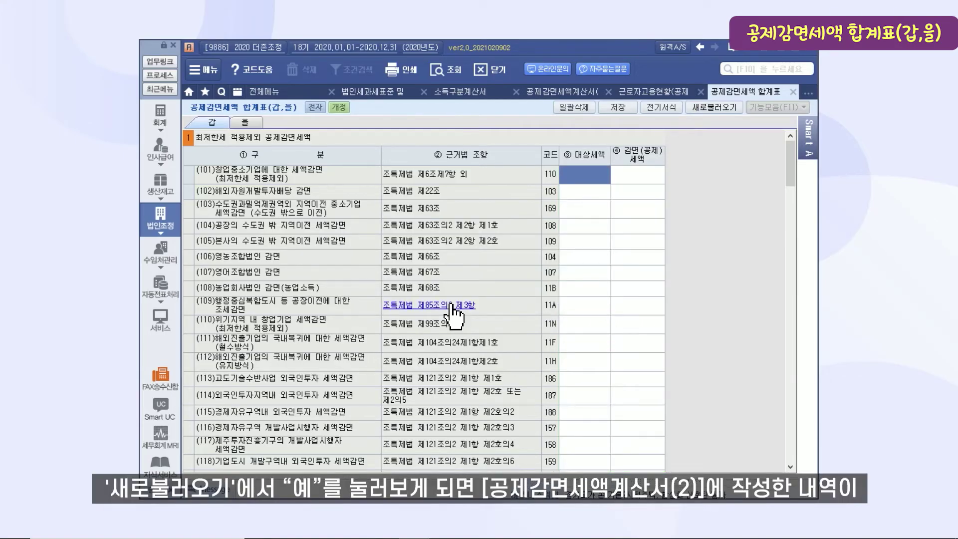
Step: Check the (154) 중소기업에 대한 특별세액감면 row under 최저한세 적용대상 공제감면세액 and save the 공제감면세액 합계표(갑,을)
{"action": "scroll", "coordinate": [451, 305], "scroll_direction": "down", "scroll_amount": 15}
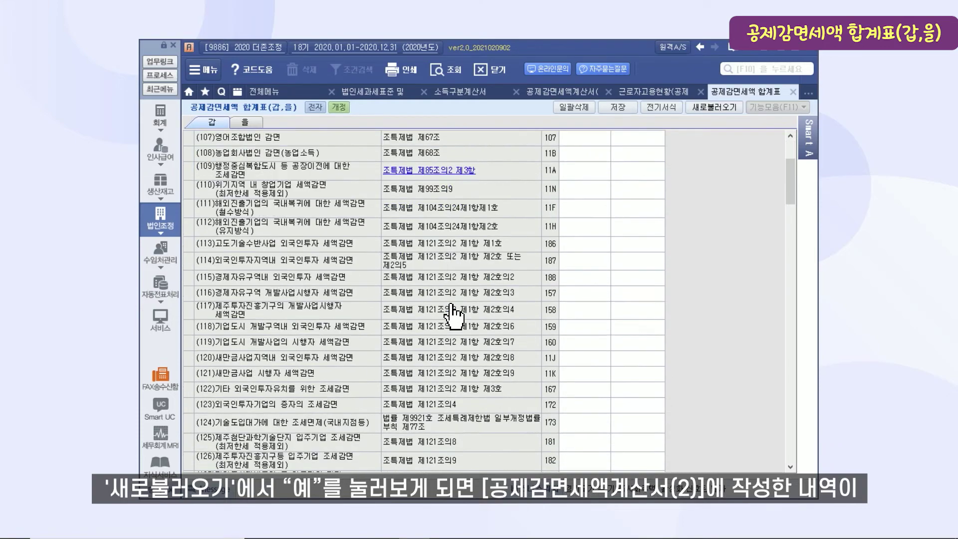
{"action": "scroll", "coordinate": [449, 307], "scroll_direction": "down", "scroll_amount": 4}
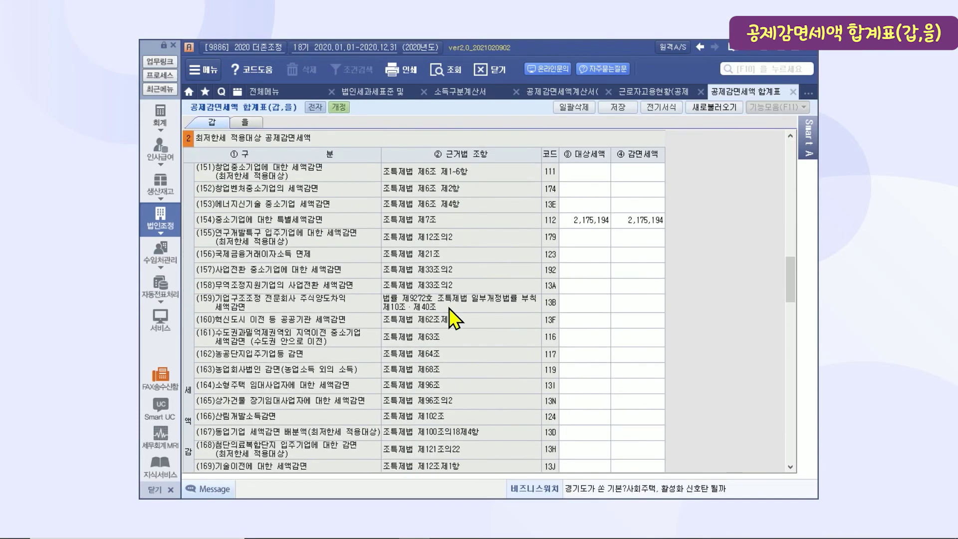
{"action": "scroll", "coordinate": [449, 307], "scroll_direction": "up", "scroll_amount": 3}
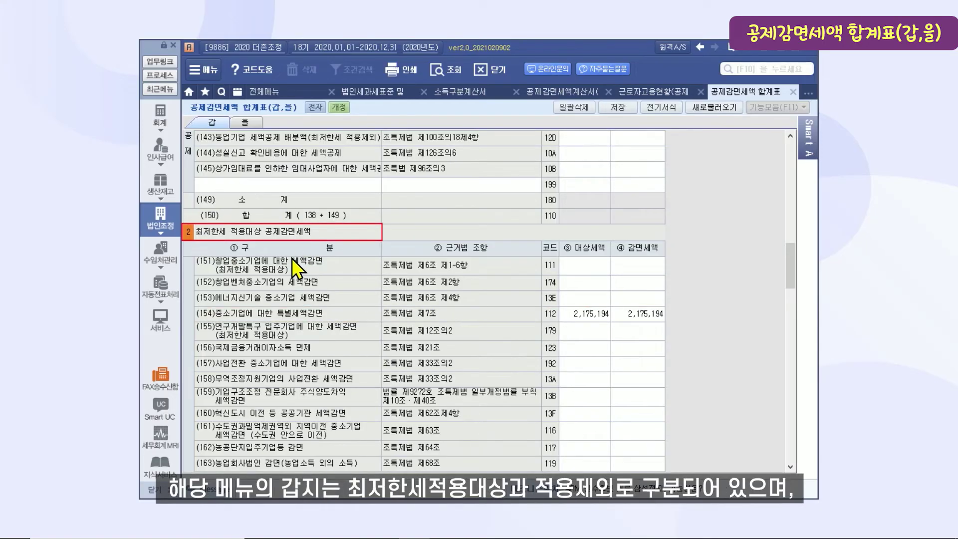
{"action": "mouse_move", "coordinate": [788, 278]}
{"action": "left_mouse_down"}
{"action": "mouse_move", "coordinate": [805, 245]}
{"action": "mouse_move", "coordinate": [788, 146]}
{"action": "left_mouse_up"}
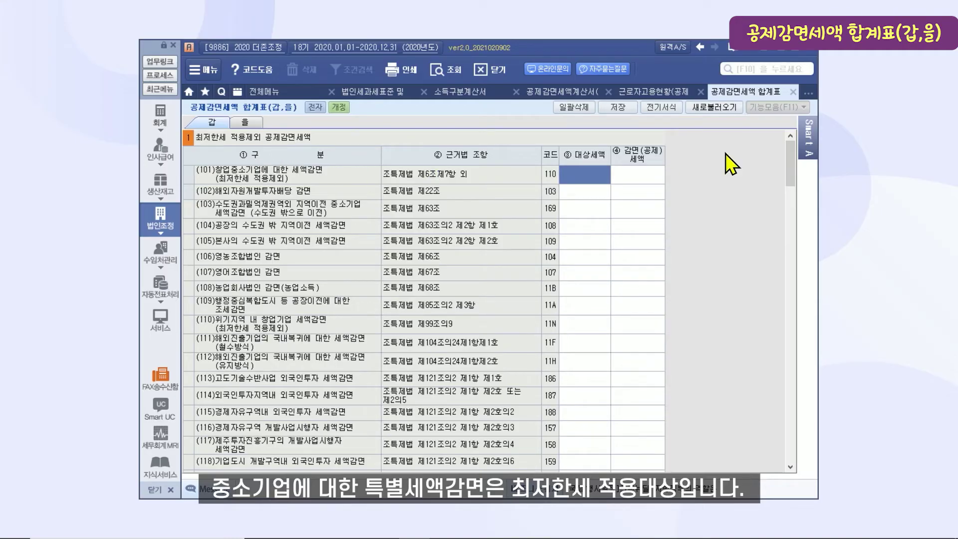
{"action": "left_click_drag", "start_coordinate": [791, 153], "coordinate": [793, 256]}
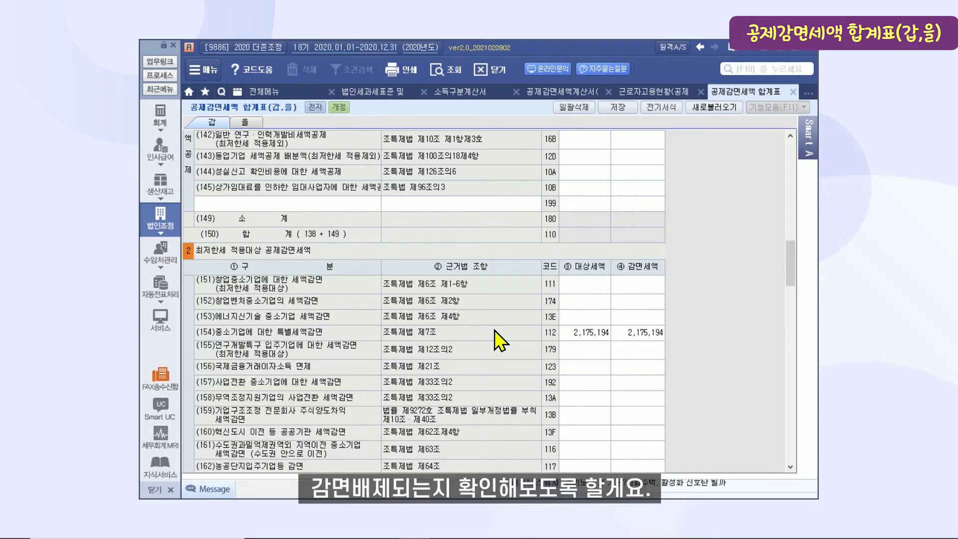
{"action": "left_click", "coordinate": [613, 109]}
{"action": "left_click", "coordinate": [480, 302]}
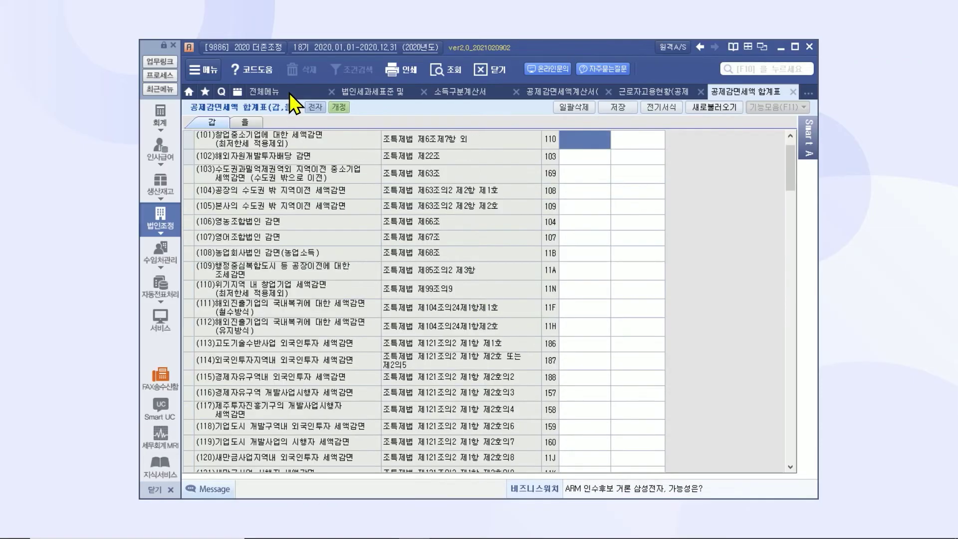
Step: Open 최저한세조정계산서, reload its items from the related forms, and save it
{"action": "left_click", "coordinate": [289, 91]}
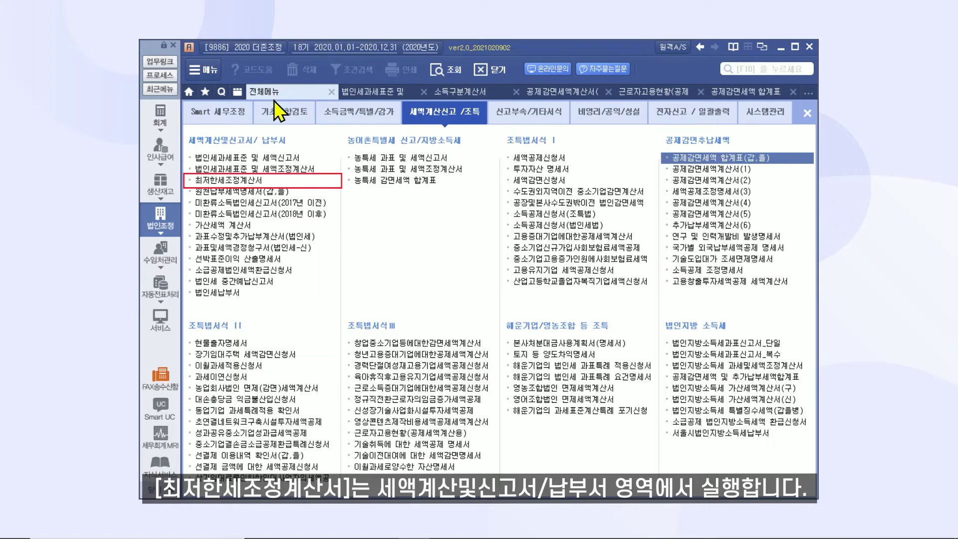
{"action": "left_click", "coordinate": [253, 181]}
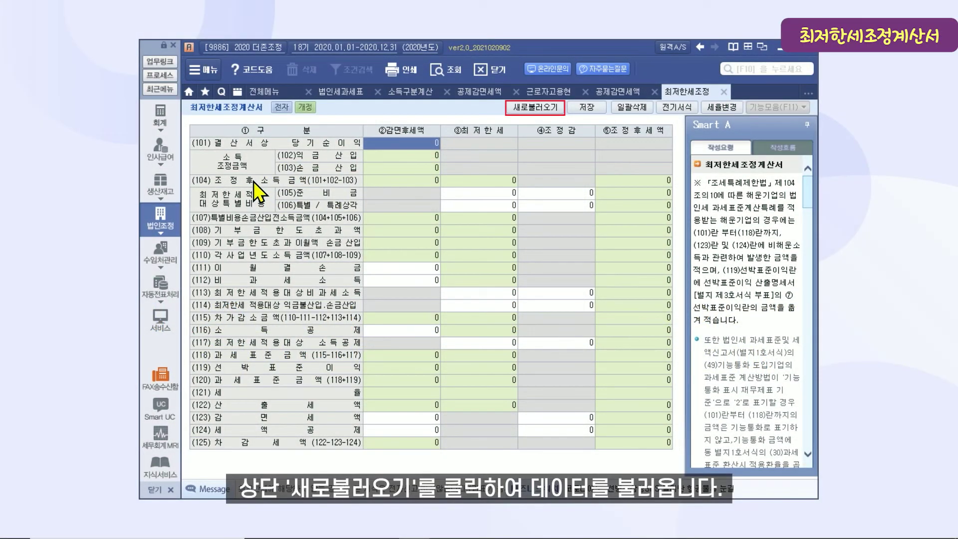
{"action": "left_click", "coordinate": [534, 106]}
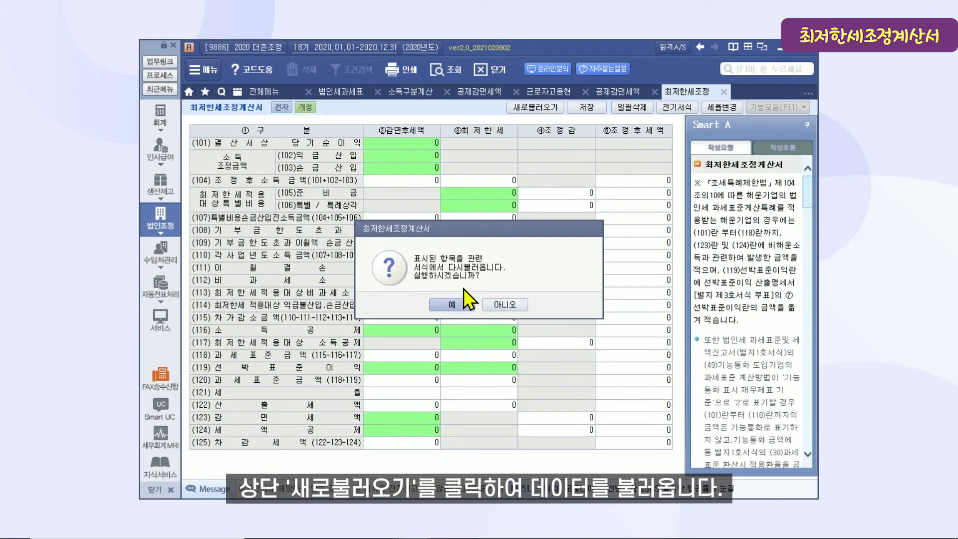
{"action": "left_click", "coordinate": [452, 304]}
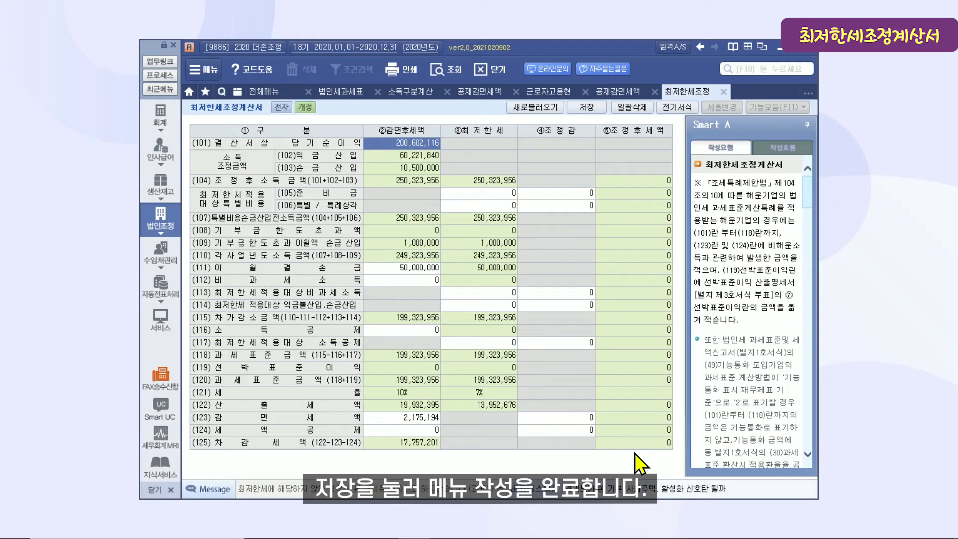
{"action": "left_click", "coordinate": [589, 107]}
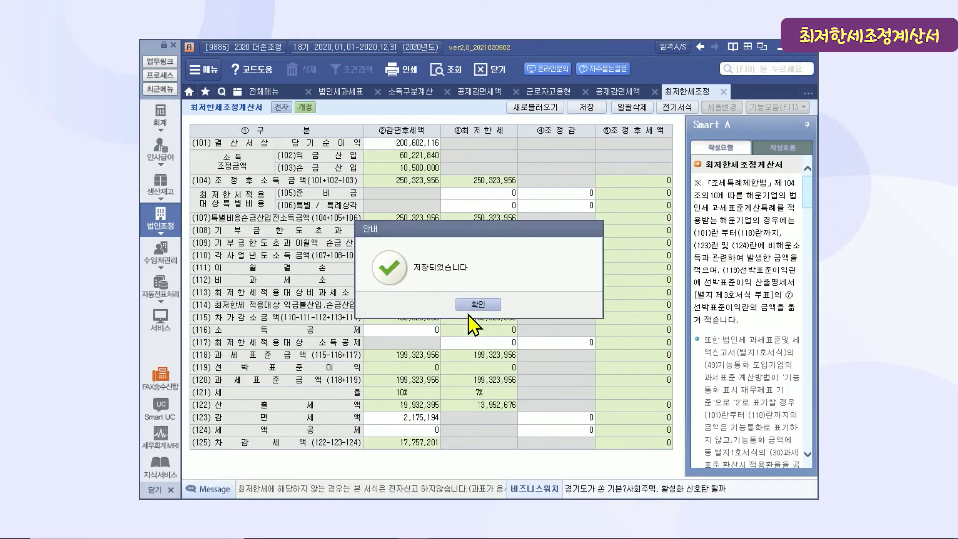
{"action": "left_click", "coordinate": [475, 302]}
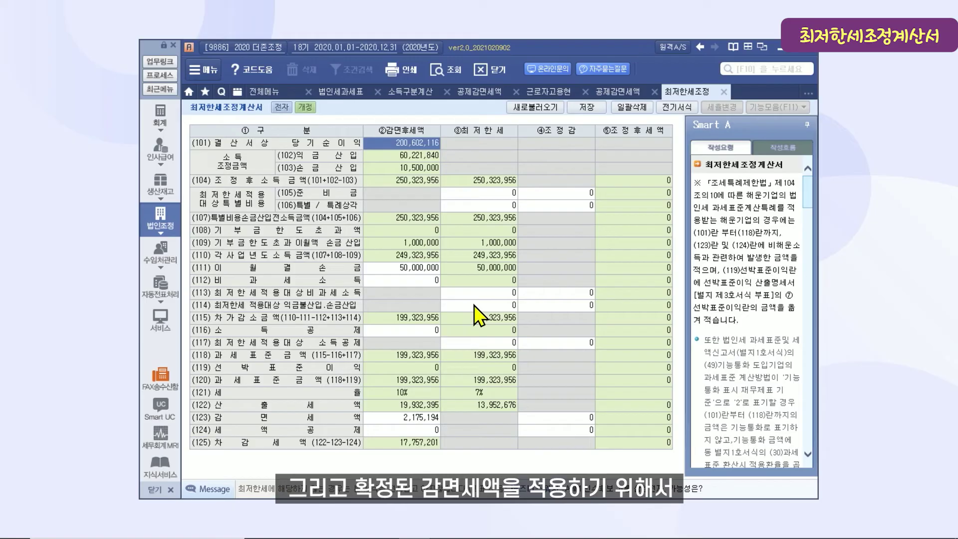
Step: Open 세액감면신청서 from 조특법서식 I and reload the finalized reduction amounts from the related forms
{"action": "left_click", "coordinate": [280, 91]}
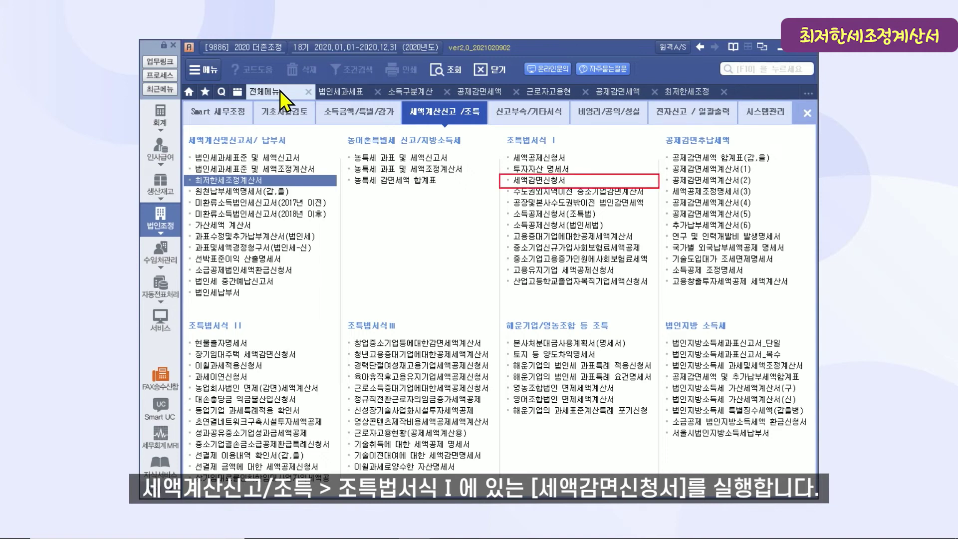
{"action": "left_click", "coordinate": [533, 185]}
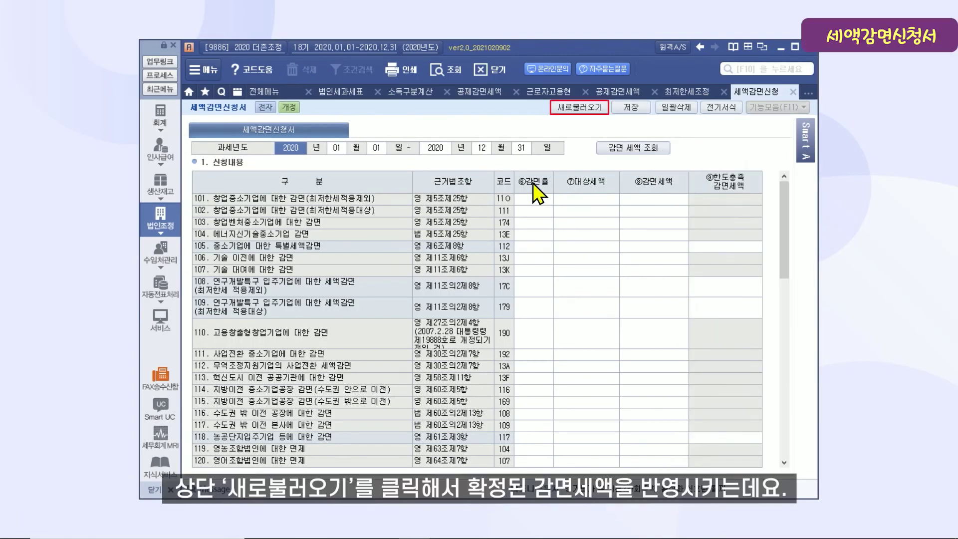
{"action": "left_click", "coordinate": [578, 108]}
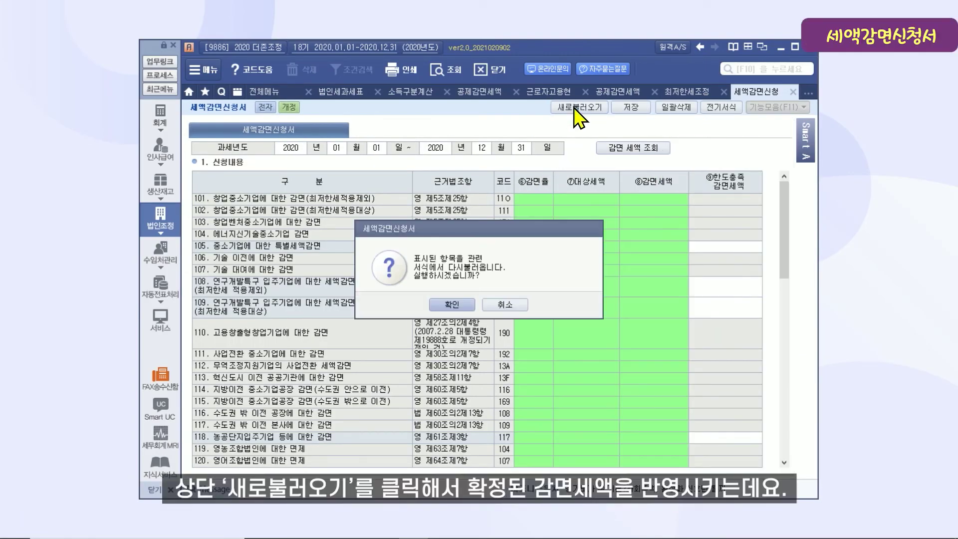
{"action": "left_click", "coordinate": [463, 303]}
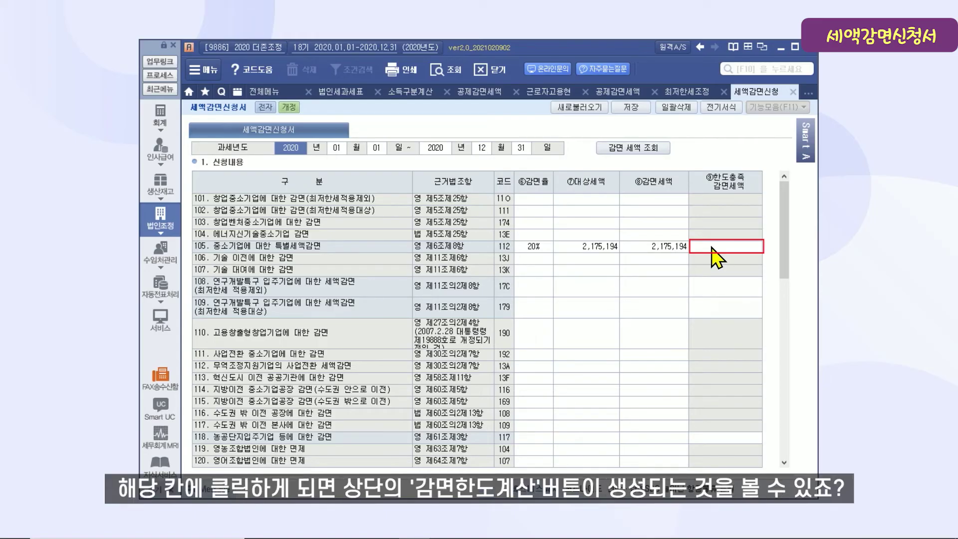
Step: Calculate the reduction limit for row 105 중소기업에 대한 특별세액감면 from the 공제감면세액계산서(2) data and apply it to ⑨한도충족 감면세액
{"action": "left_click", "coordinate": [717, 255]}
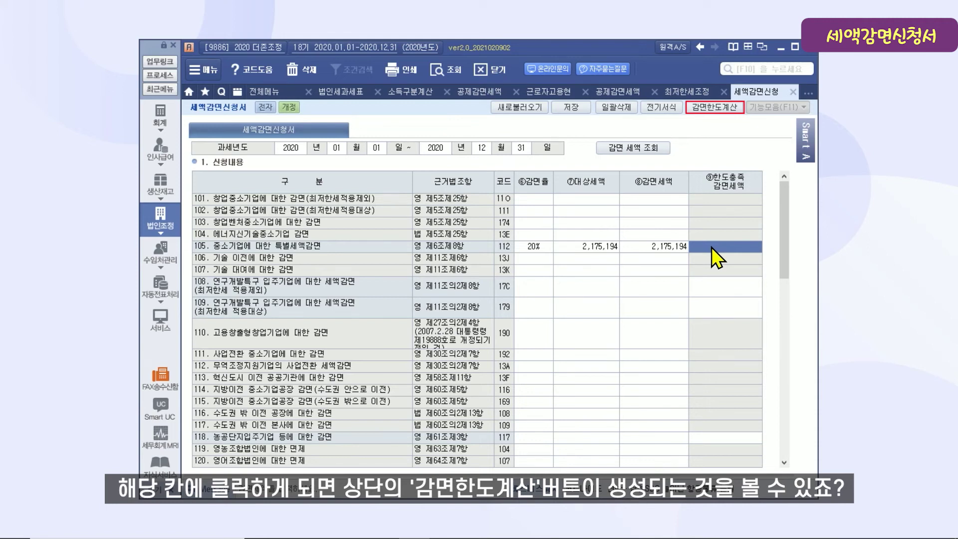
{"action": "left_click", "coordinate": [720, 110]}
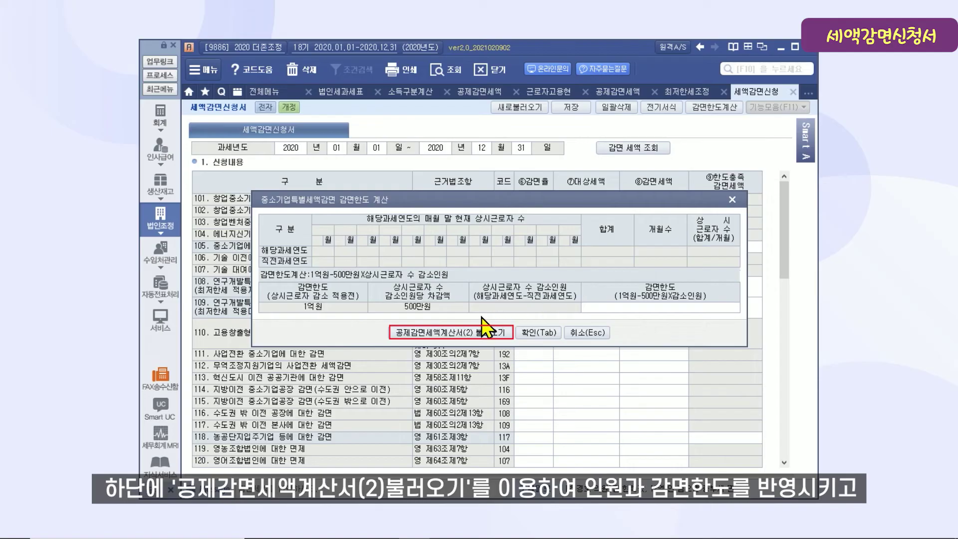
{"action": "left_click", "coordinate": [459, 334]}
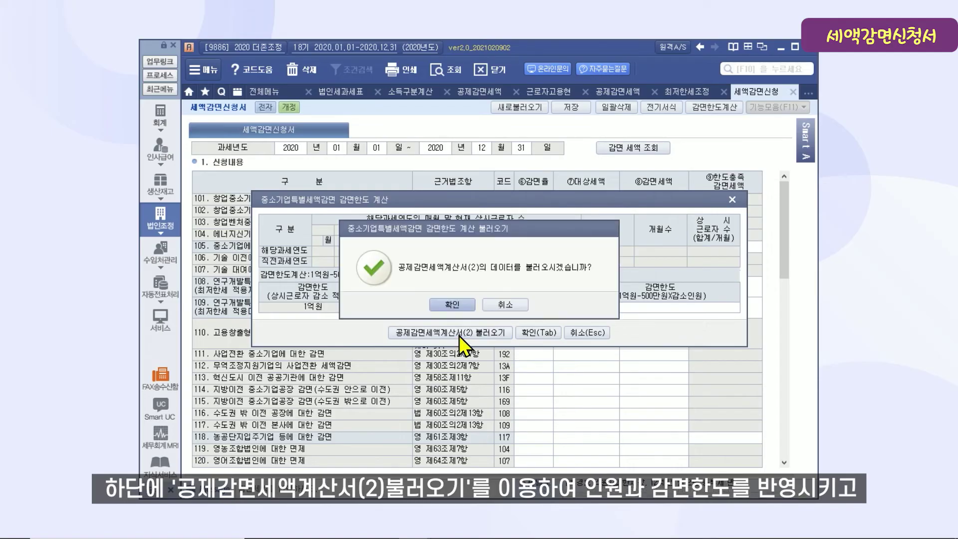
{"action": "left_click", "coordinate": [459, 304]}
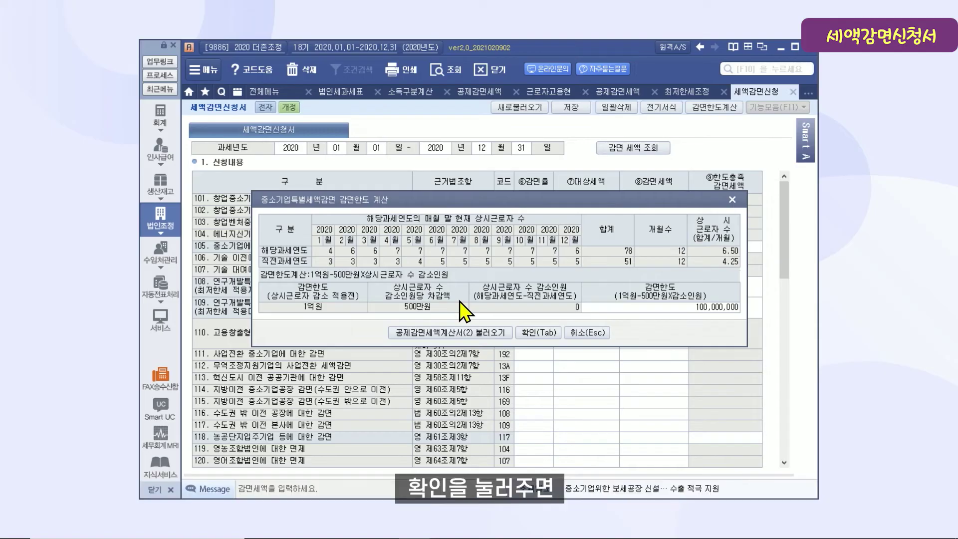
{"action": "left_click", "coordinate": [538, 333]}
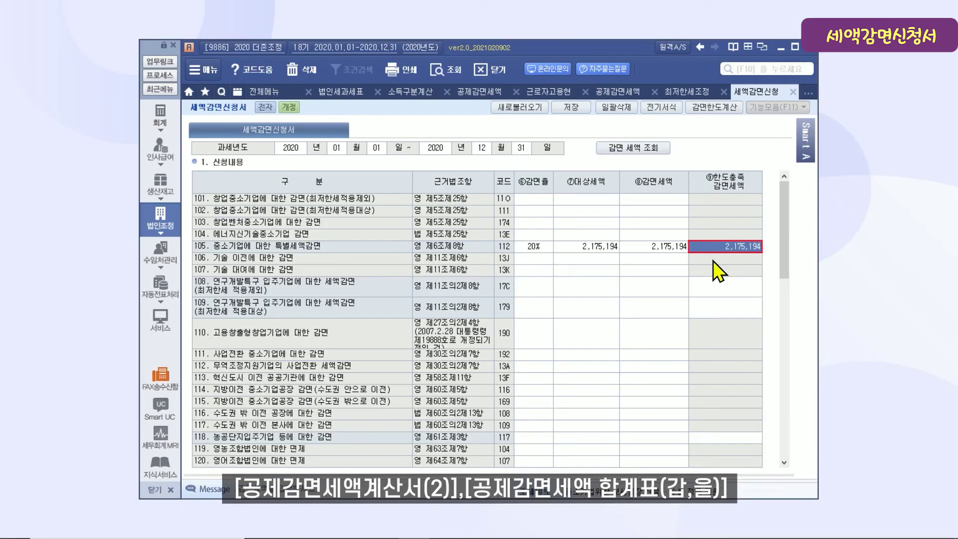
Step: Check the 중소기업에 대한 특별세액감면 amounts in 공제감면세액계산서(2) and in row (154) of 공제감면세액 합계표(갑,을)
{"action": "left_click", "coordinate": [485, 95]}
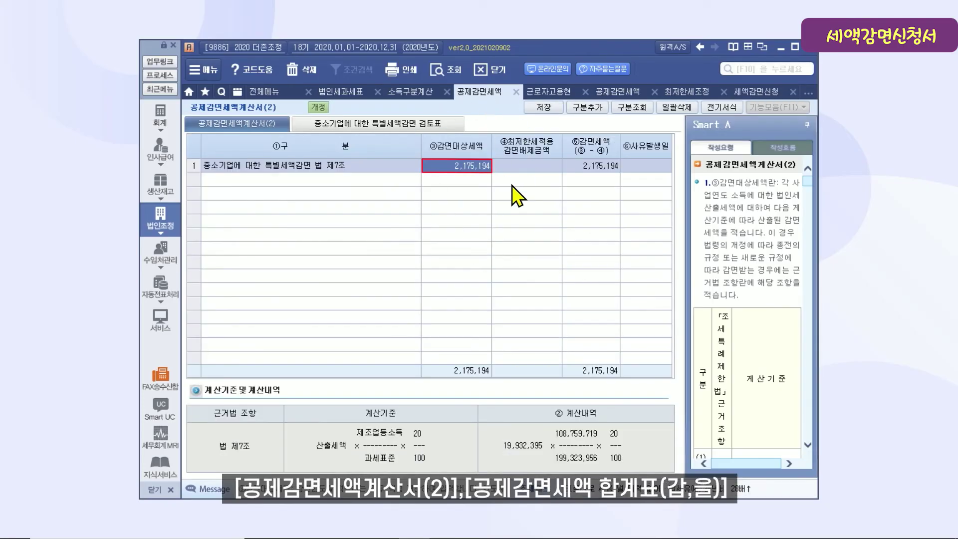
{"action": "left_click", "coordinate": [614, 90]}
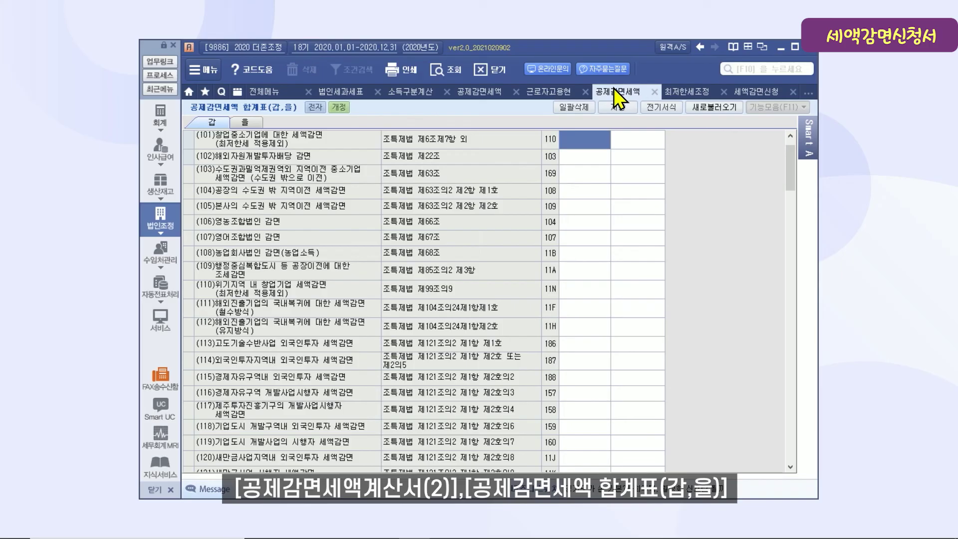
{"action": "left_click_drag", "start_coordinate": [791, 292], "coordinate": [787, 334]}
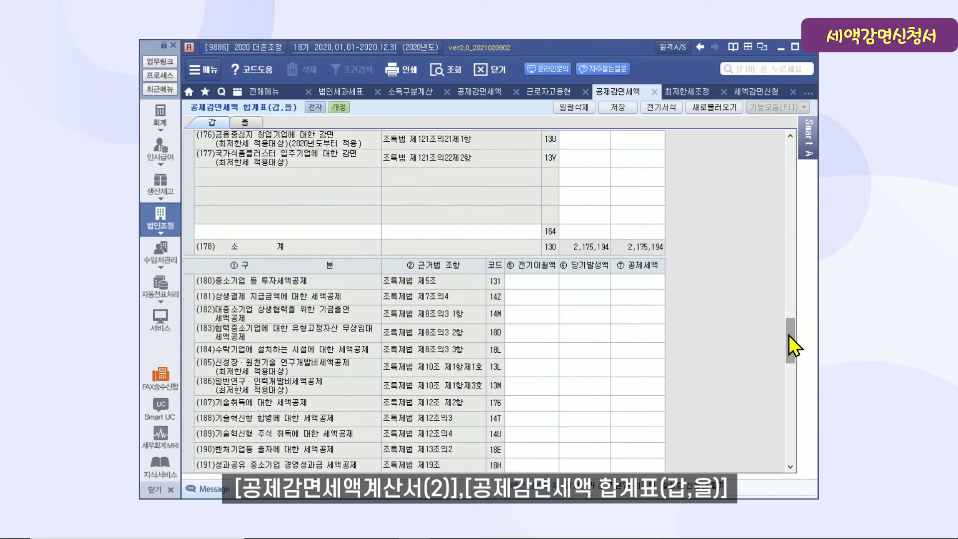
{"action": "scroll", "coordinate": [775, 329], "scroll_direction": "up", "scroll_amount": 7}
{"action": "scroll", "coordinate": [775, 328], "scroll_direction": "up", "scroll_amount": 3}
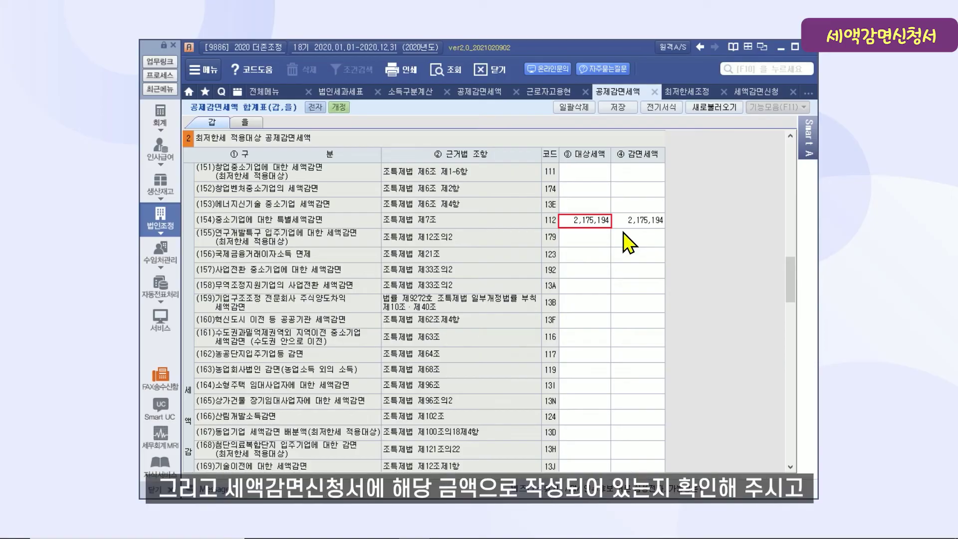
Step: Return to 세액감면신청서, compare the row 105 amounts, and save the form
{"action": "left_click", "coordinate": [752, 92]}
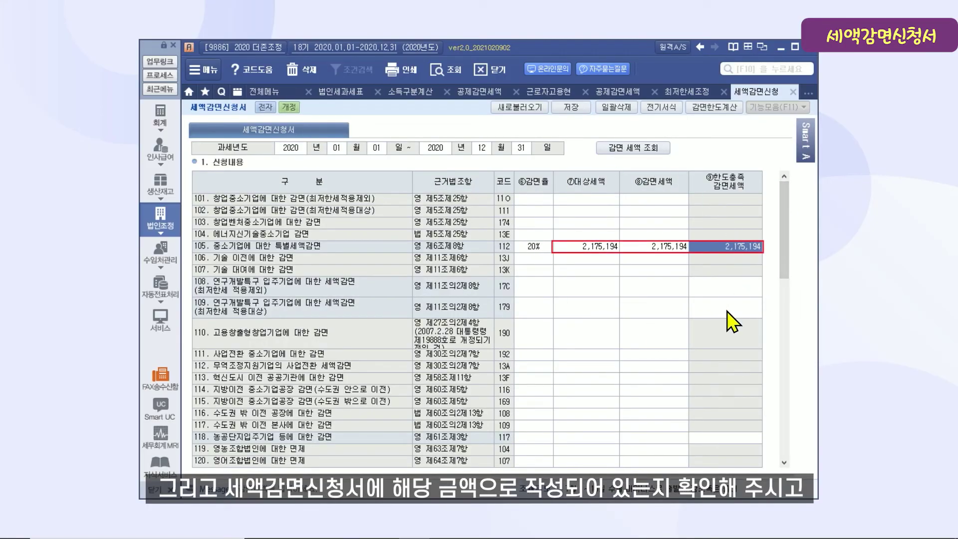
{"action": "left_click", "coordinate": [573, 106]}
{"action": "left_click", "coordinate": [474, 306]}
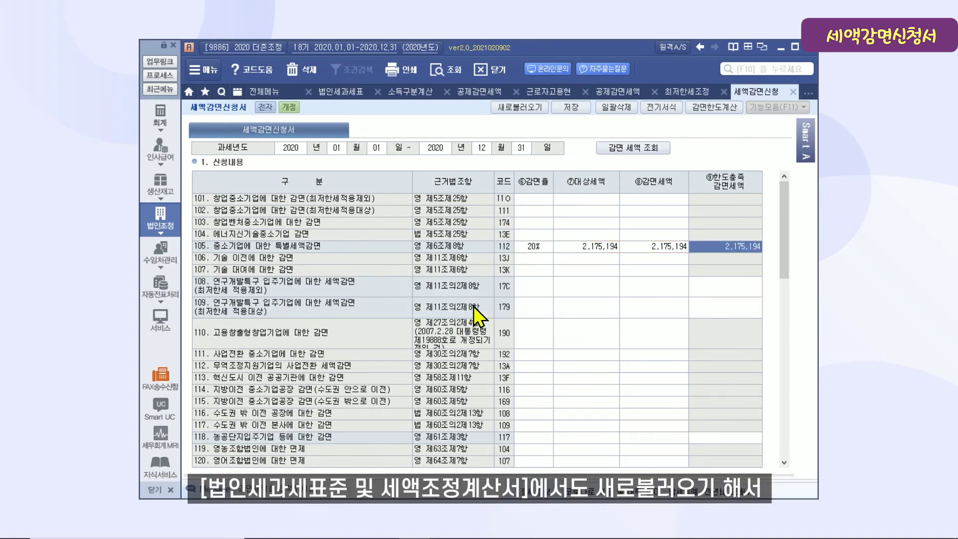
Step: Open 법인세과세표준 및 세액조정계산서, reload its items from the related forms, and save it
{"action": "left_click", "coordinate": [340, 94]}
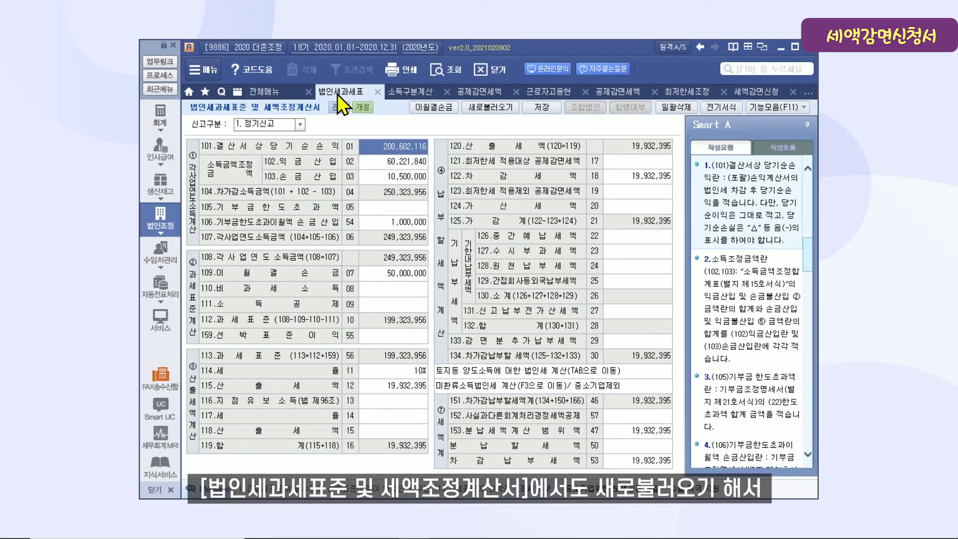
{"action": "left_click", "coordinate": [490, 107]}
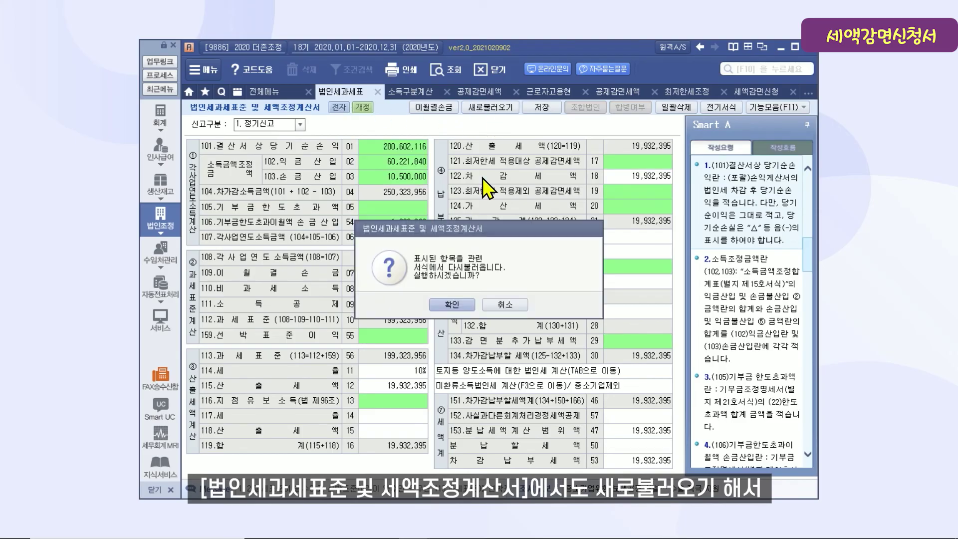
{"action": "left_click", "coordinate": [459, 310]}
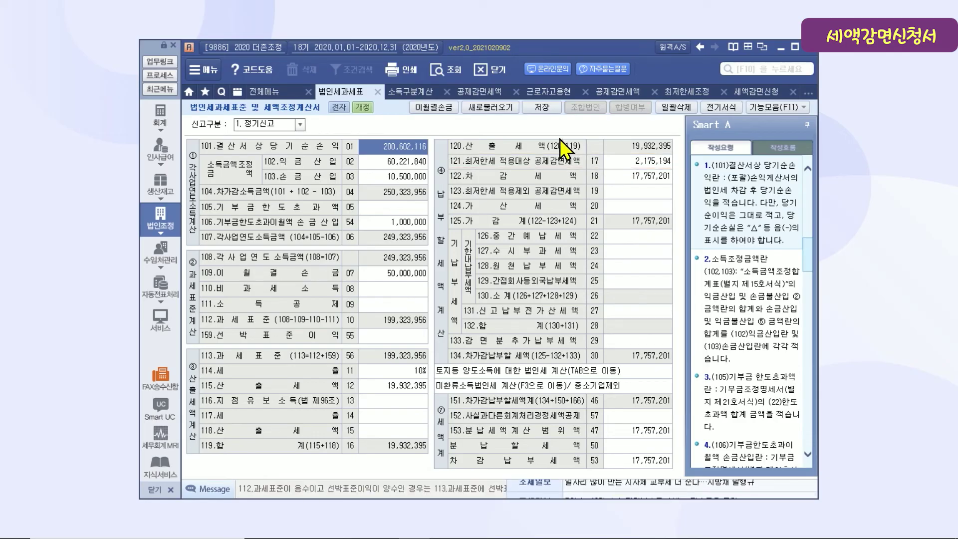
{"action": "left_click", "coordinate": [538, 110]}
{"action": "left_click", "coordinate": [481, 303]}
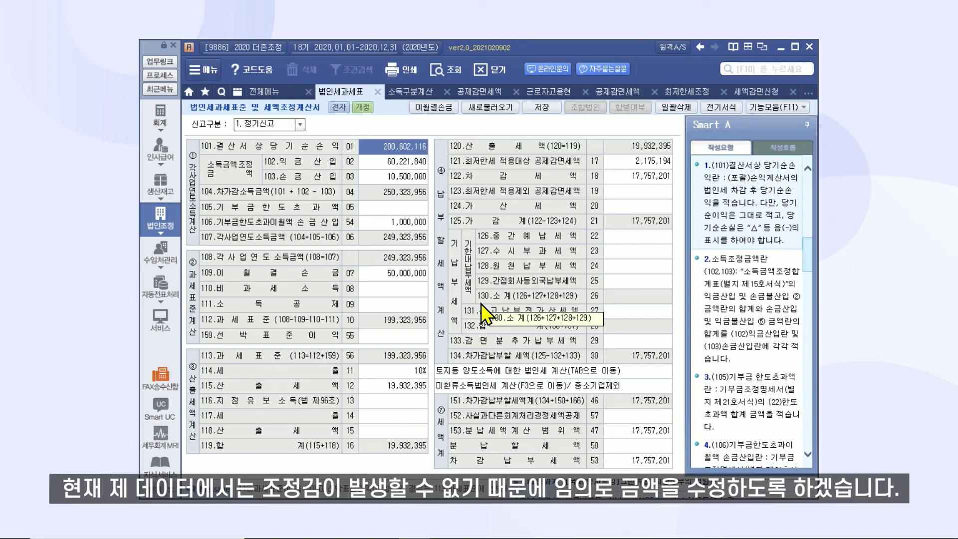
Step: In 공제감면세액계산서(2), set ③감면대상세액 of the 중소기업에 대한 특별세액감면 row to 7,000,000 and save
{"action": "left_click", "coordinate": [479, 93]}
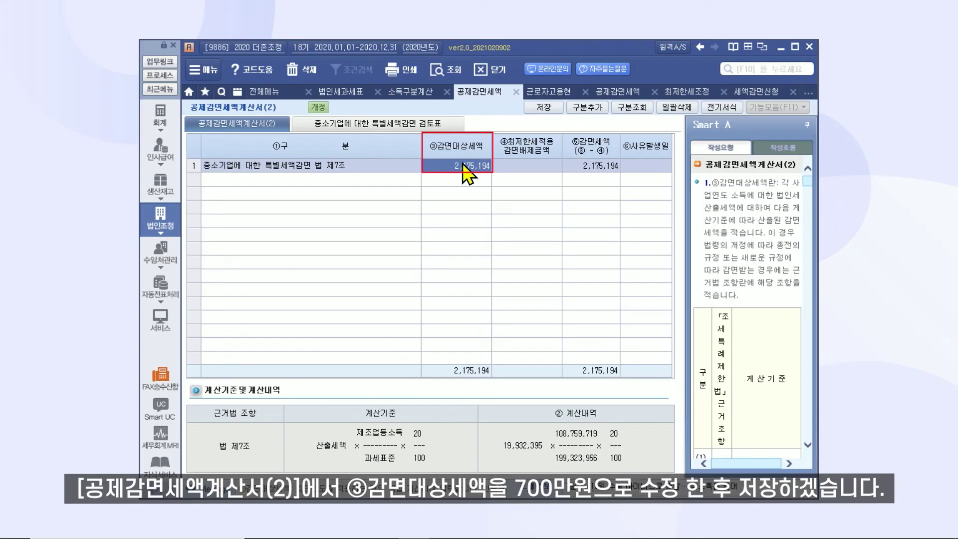
{"action": "type", "text": "7000000"}
{"action": "key", "text": "Return"}
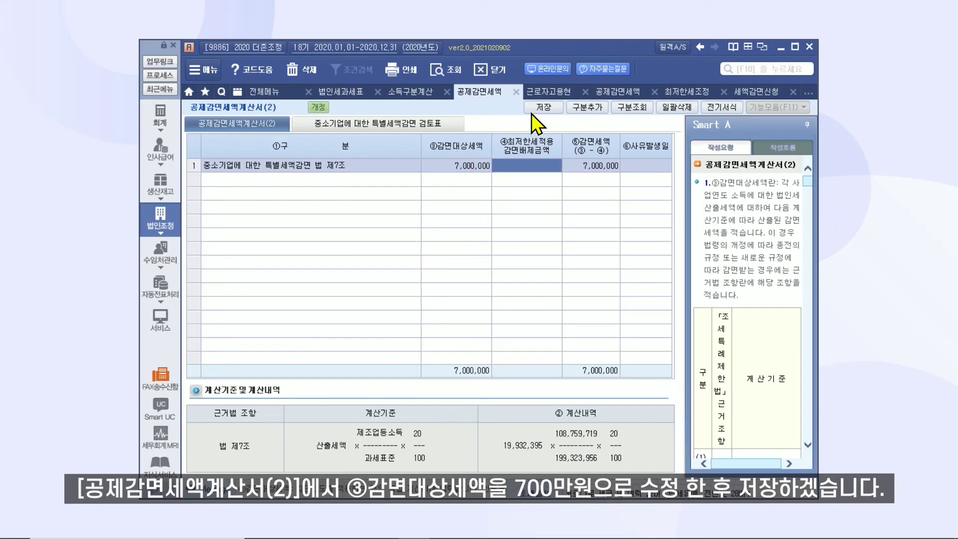
{"action": "left_click", "coordinate": [542, 107]}
{"action": "left_click", "coordinate": [463, 301]}
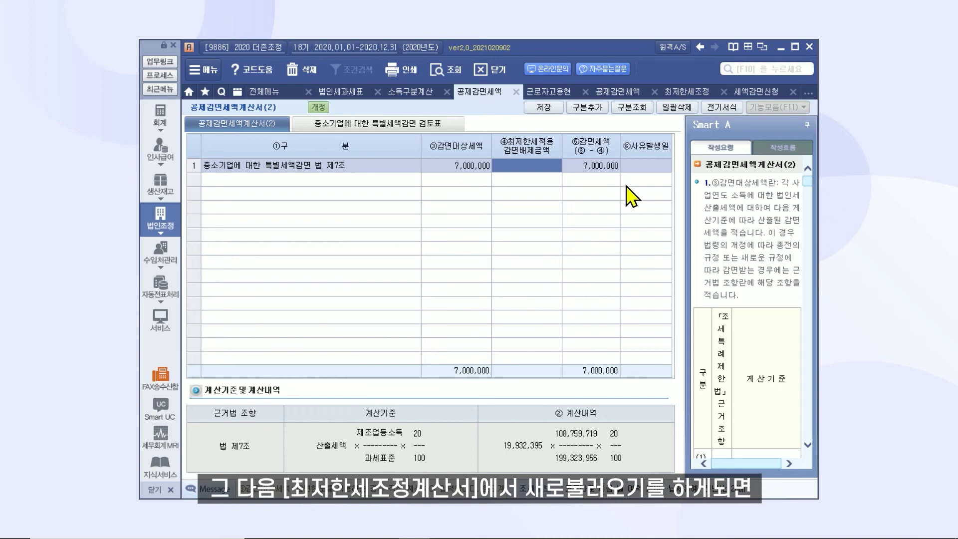
Step: Reload the 최저한세조정계산서 items from the related forms to recalculate the 조정감 for the changed reduction
{"action": "left_click", "coordinate": [687, 91]}
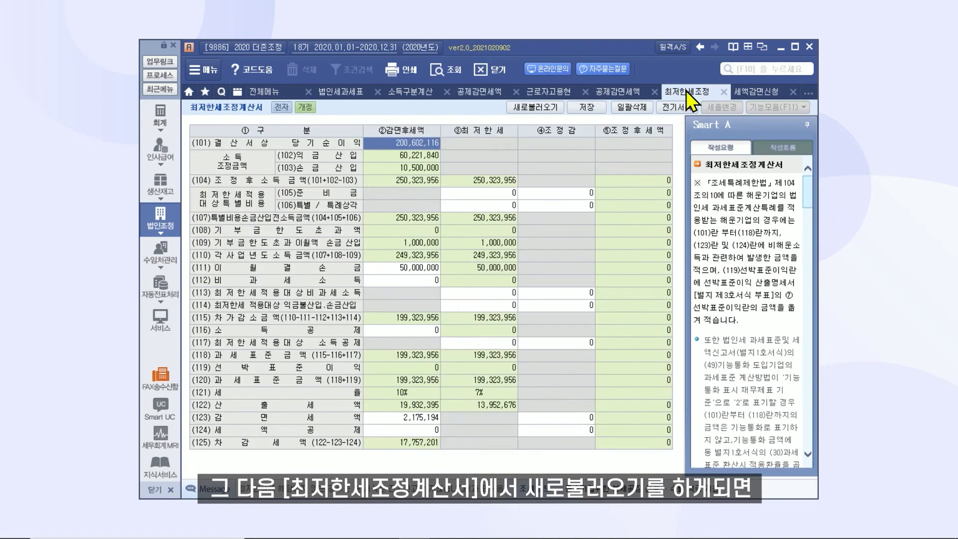
{"action": "left_click", "coordinate": [553, 113]}
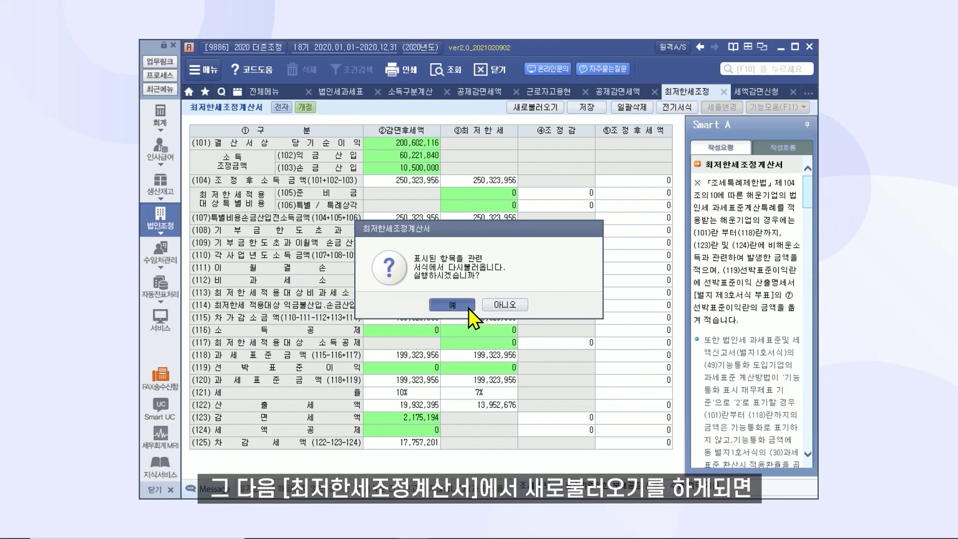
{"action": "left_click", "coordinate": [469, 307]}
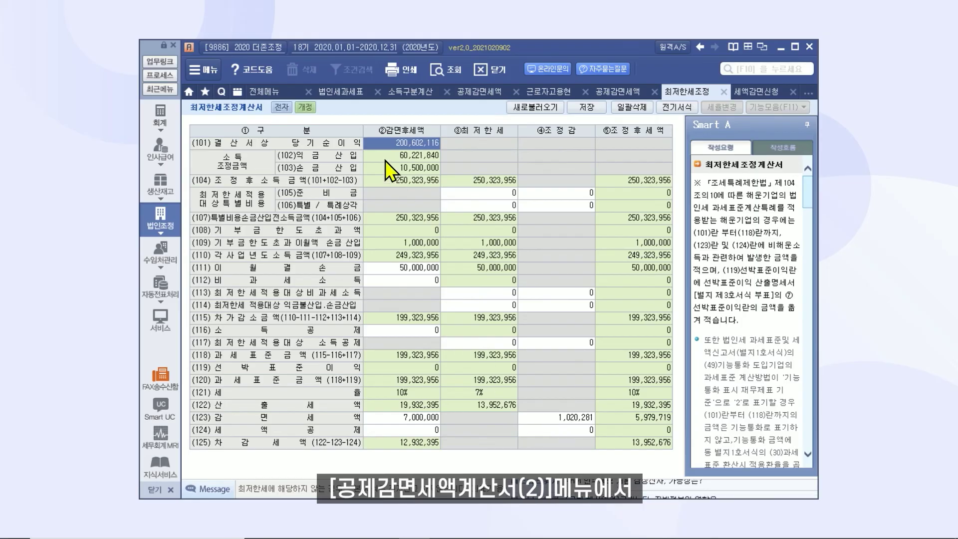
Step: In 공제감면세액계산서(2), enter 1,020,281 as ④최저한세적용 감면배제금액 for 중소기업에 대한 특별세액감면 and save
{"action": "left_click", "coordinate": [480, 94]}
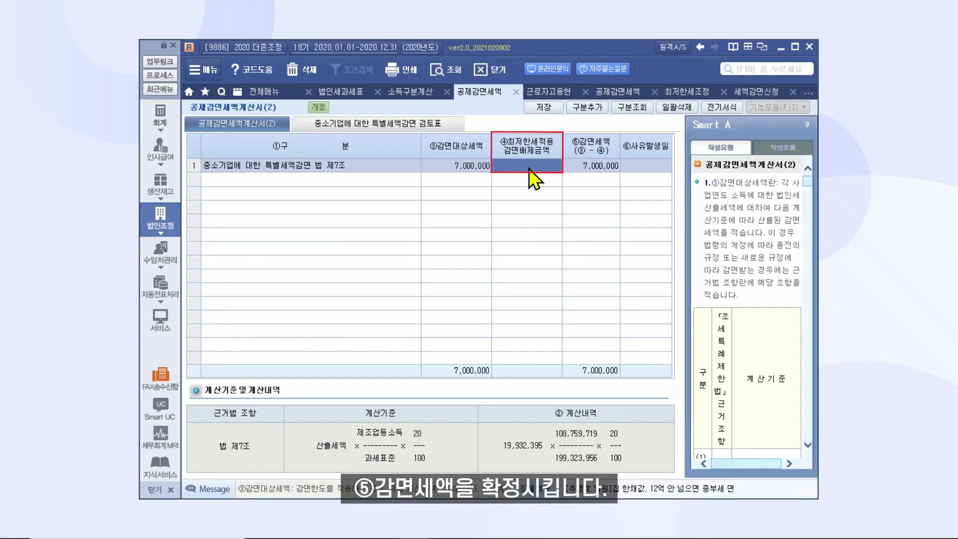
{"action": "type", "text": "1020281"}
{"action": "key", "text": "Return"}
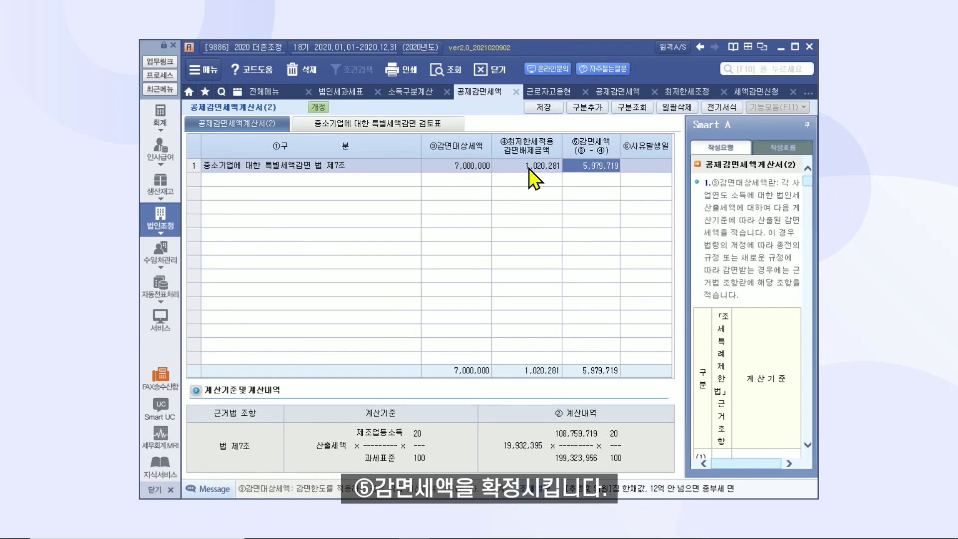
{"action": "left_click", "coordinate": [544, 107]}
{"action": "left_click", "coordinate": [495, 306]}
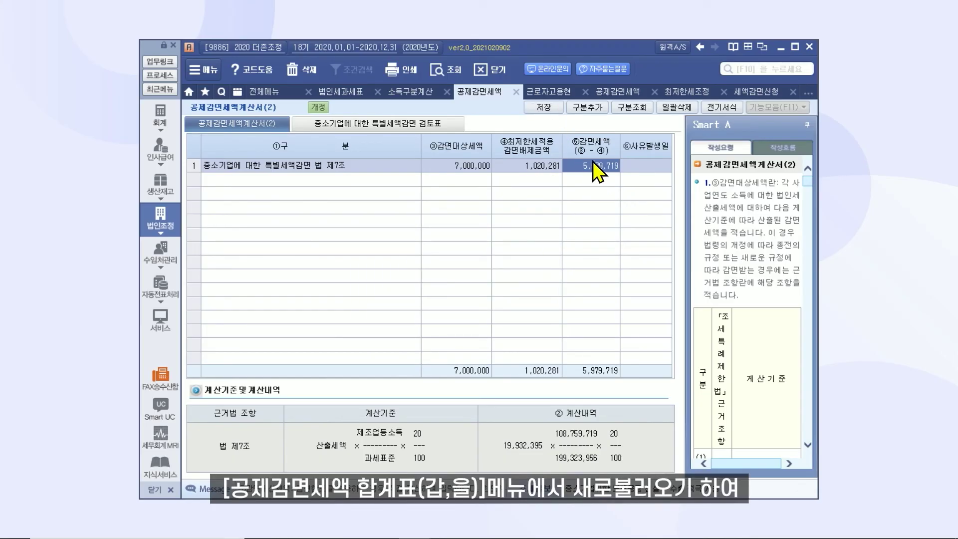
Step: Reload 공제감면세액 합계표(갑,을) from the related forms, check row (154) 중소기업에 대한 특별세액감면, and save the form
{"action": "left_click", "coordinate": [614, 90]}
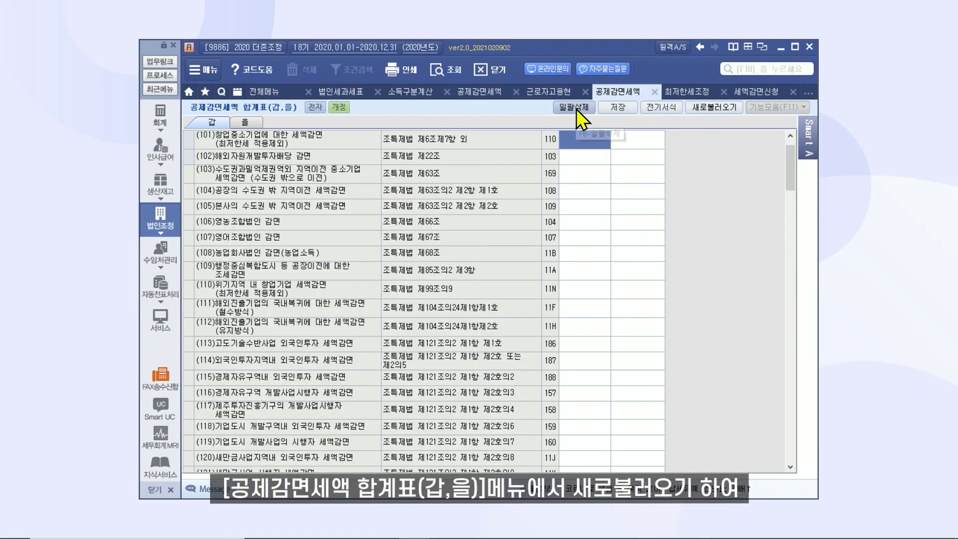
{"action": "left_click", "coordinate": [703, 108]}
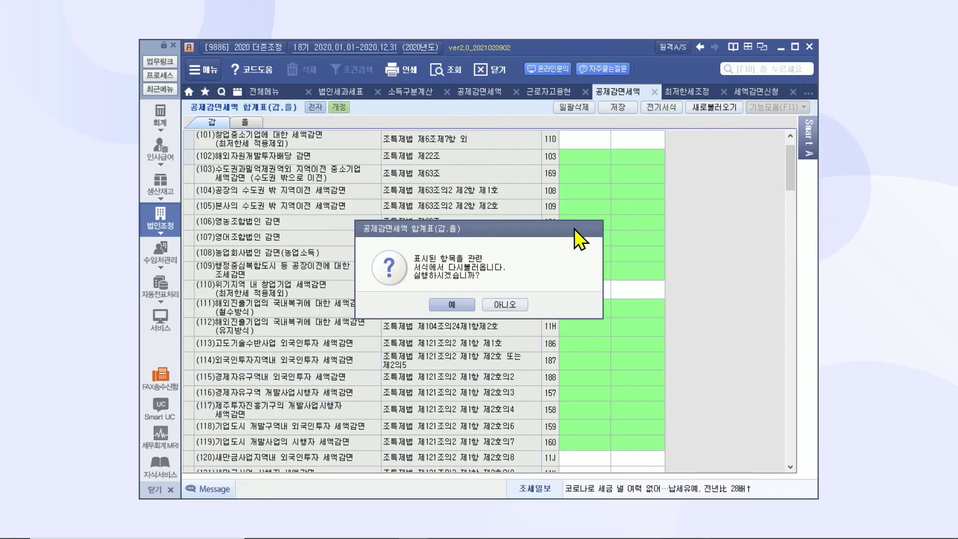
{"action": "left_click", "coordinate": [469, 303]}
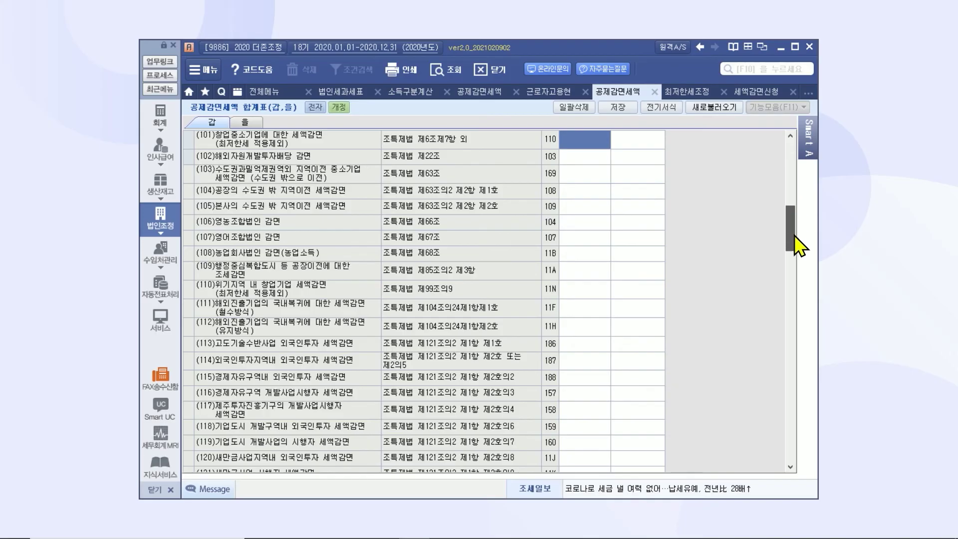
{"action": "scroll", "coordinate": [783, 298], "scroll_direction": "down", "scroll_amount": 15}
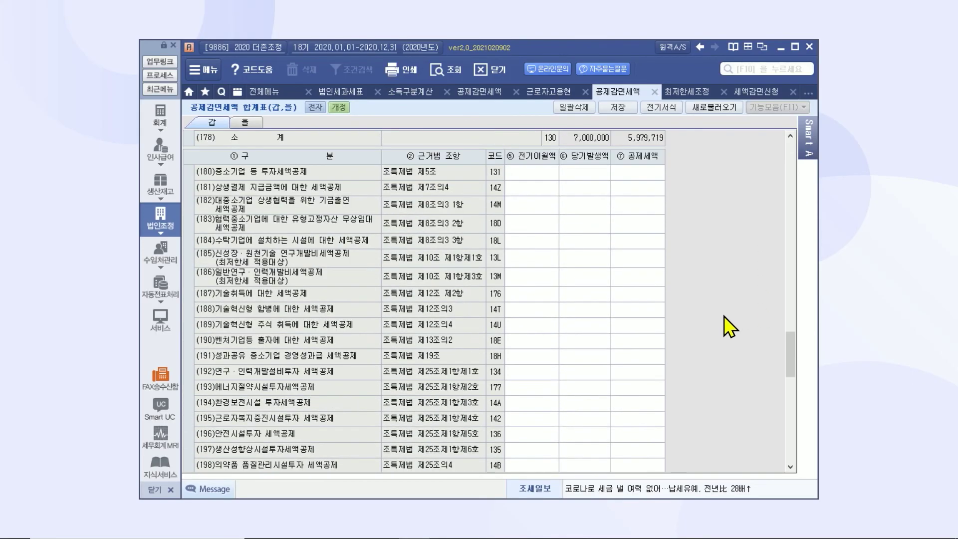
{"action": "scroll", "coordinate": [723, 316], "scroll_direction": "up", "scroll_amount": 10}
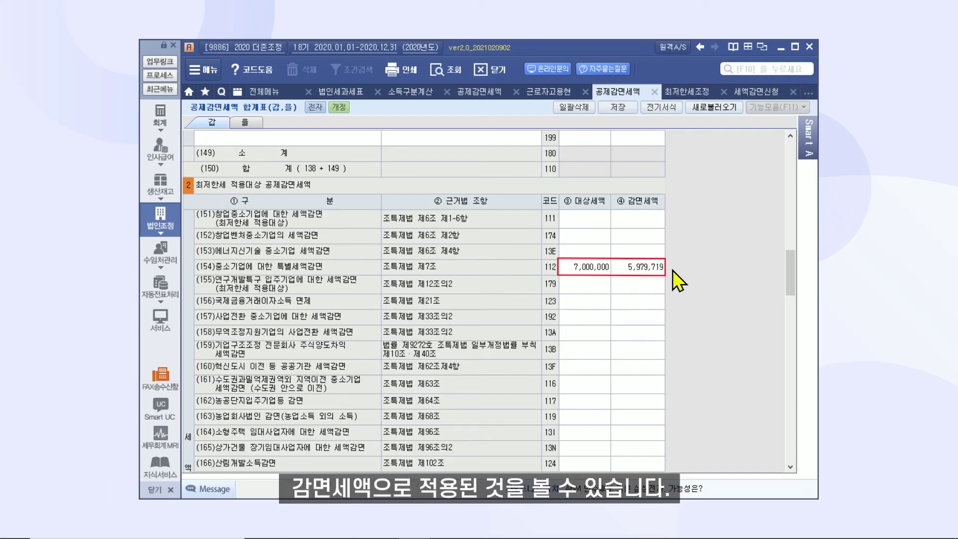
{"action": "left_click", "coordinate": [619, 107]}
{"action": "left_click", "coordinate": [478, 305]}
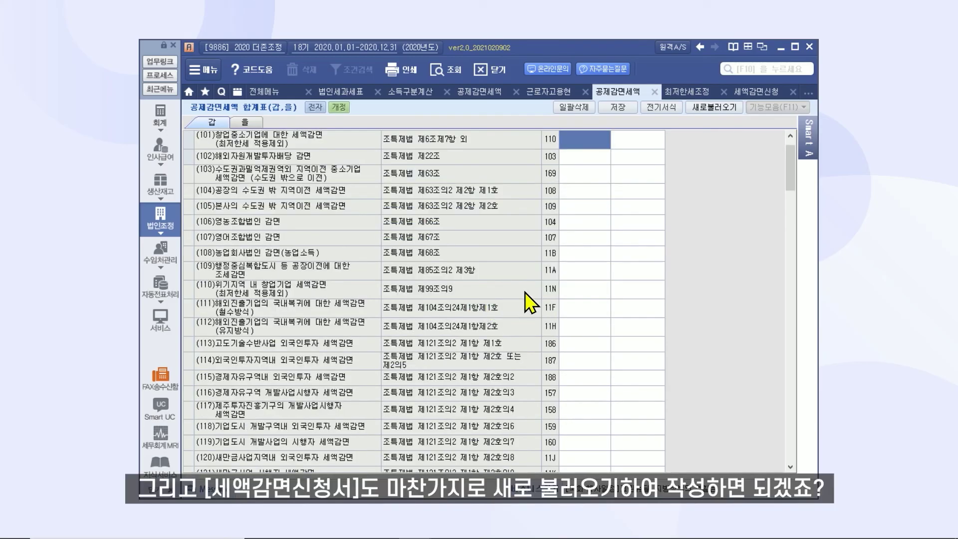
Step: Reload the 세액감면신청서 so that row 105 takes the revised 대상세액 and 감면세액
{"action": "left_click", "coordinate": [755, 93]}
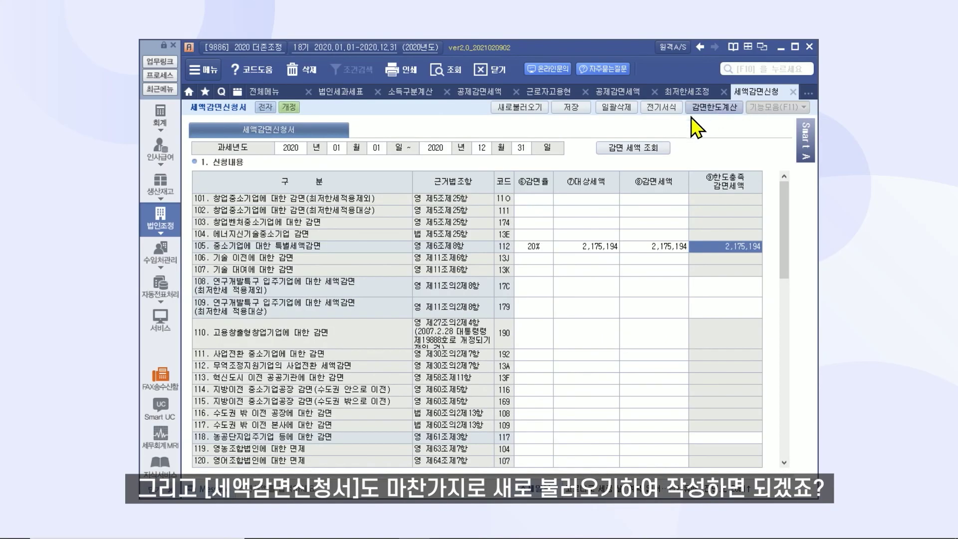
{"action": "left_click", "coordinate": [522, 107]}
{"action": "left_click", "coordinate": [458, 305]}
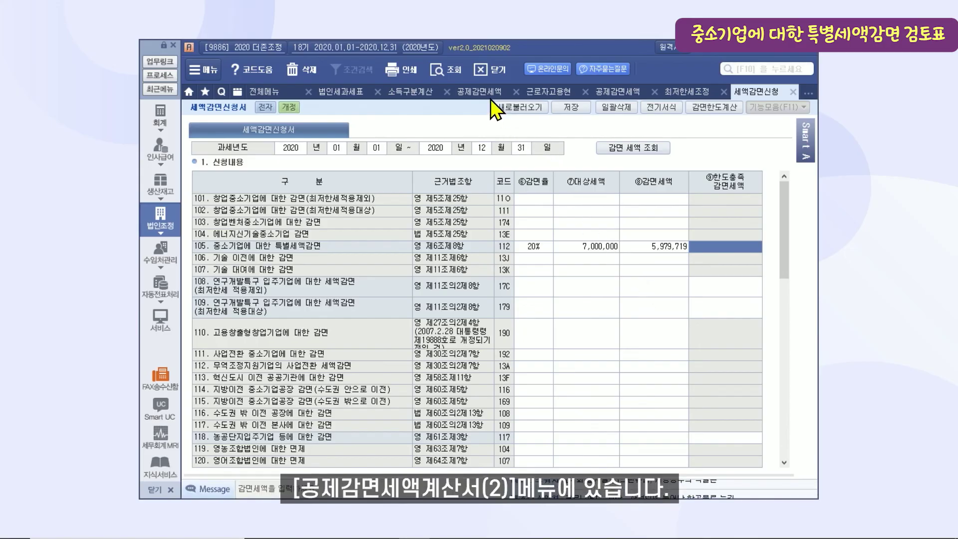
Step: In the 중소기업에 대한 특별세액감면 검토표 of 공제감면세액계산서(2), answer 예 for 중소기업 기준, 업종 기준 and 소기업 기준
{"action": "left_click", "coordinate": [483, 89]}
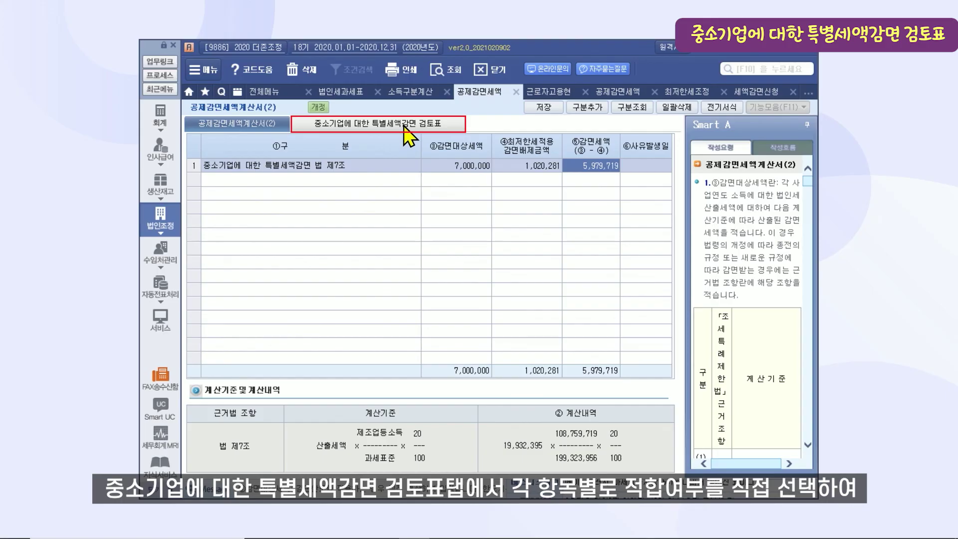
{"action": "left_click", "coordinate": [404, 125]}
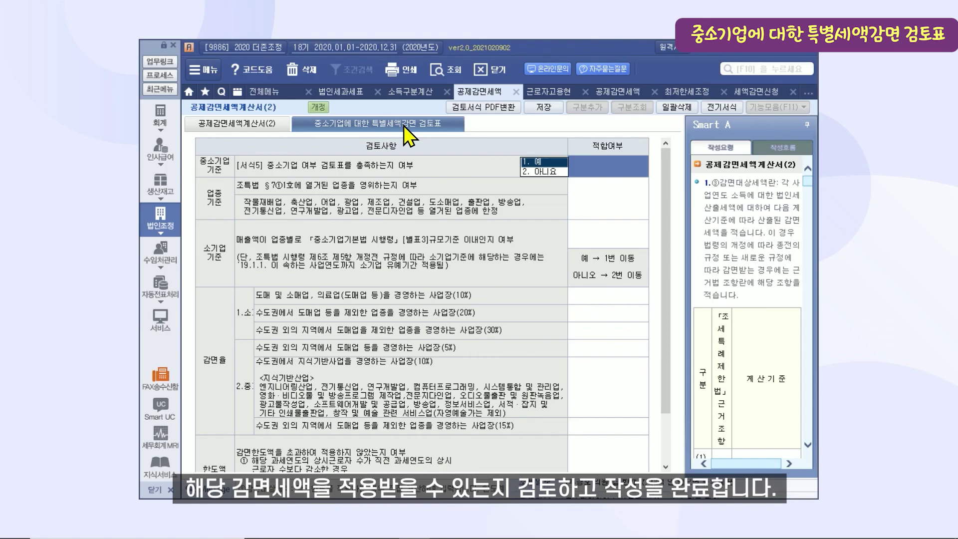
{"action": "key", "text": "Return"}
{"action": "key", "text": "Return"}
{"action": "left_click", "coordinate": [598, 238]}
{"action": "left_click", "coordinate": [538, 233]}
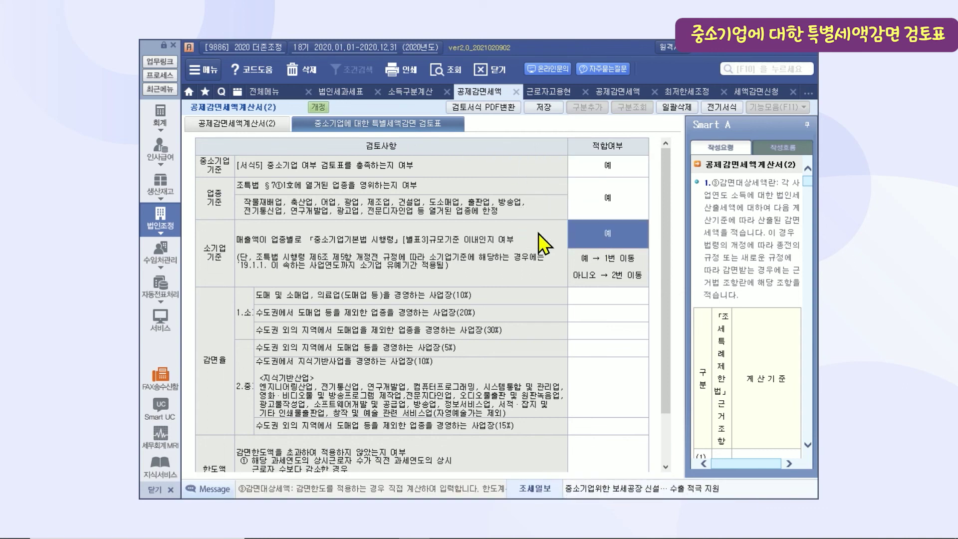
Step: Answer 예 for the 소기업 감면율 row 수도권에서 도매업 등을 제외한 업종을 경영하는 사업장(20%) and for the 한도액 criterion
{"action": "left_click", "coordinate": [605, 312]}
{"action": "left_click", "coordinate": [552, 314]}
{"action": "scroll", "coordinate": [599, 434], "scroll_direction": "down", "scroll_amount": 2}
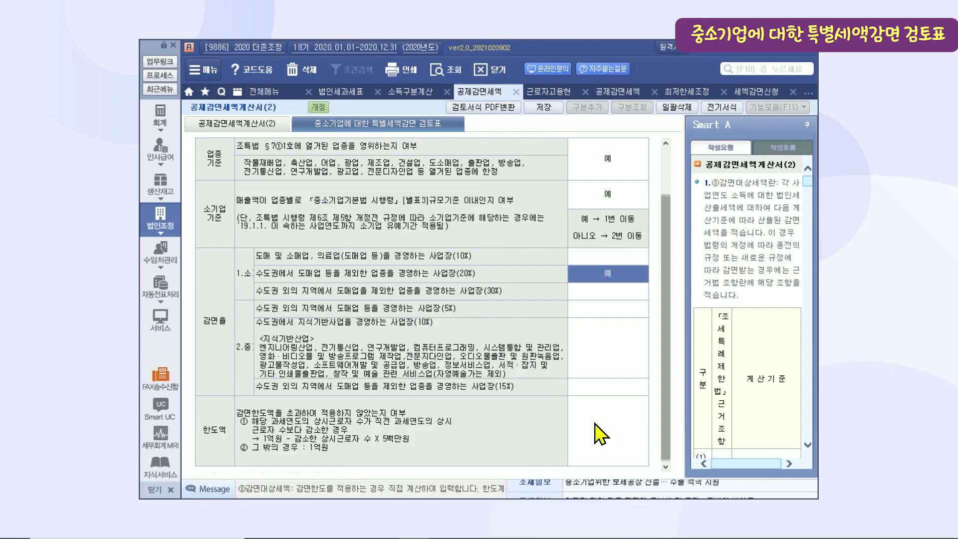
{"action": "left_click", "coordinate": [595, 425]}
{"action": "key", "text": "Return"}
{"action": "left_click_drag", "start_coordinate": [663, 421], "coordinate": [643, 197]}
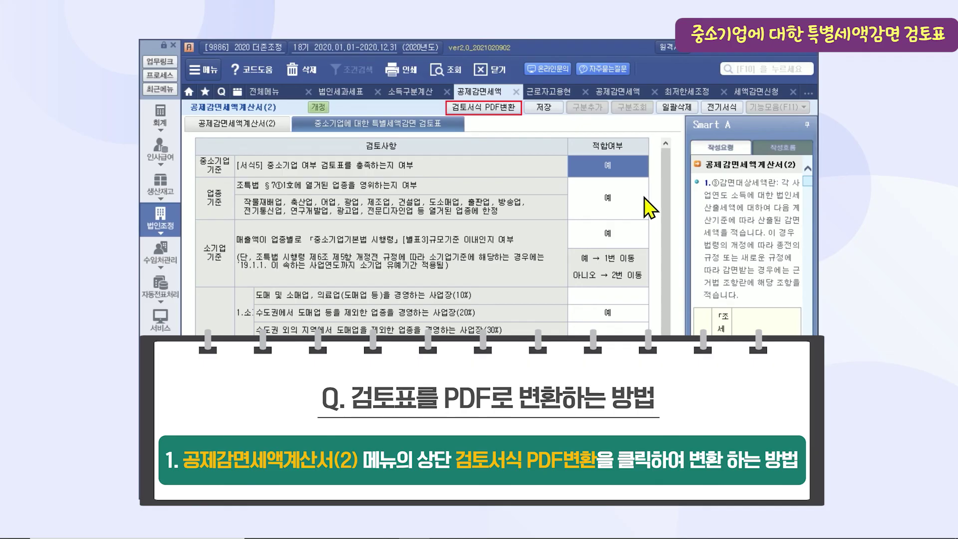
Step: Convert the 중소기업에 대한 특별세액감면 검토표 to a PDF file saved on the Desktop
{"action": "left_click", "coordinate": [503, 111]}
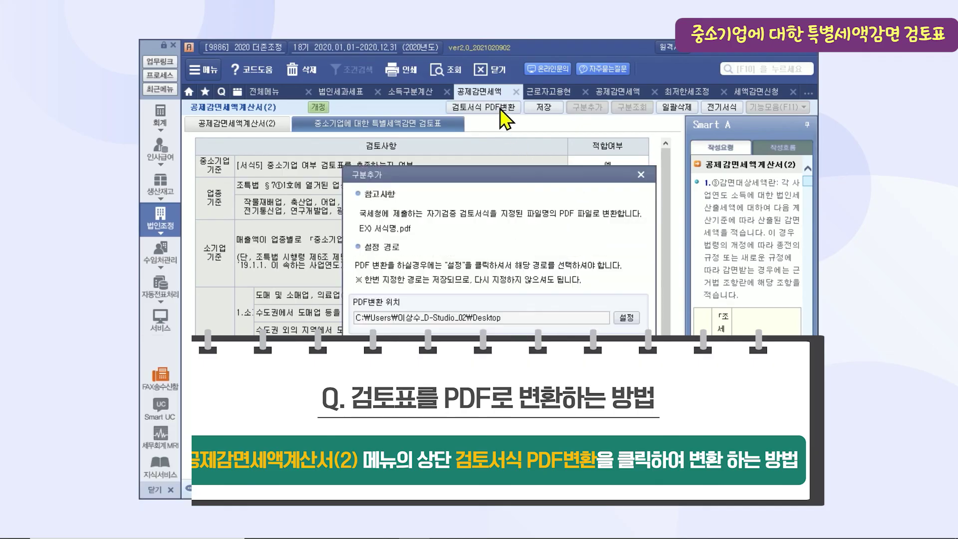
{"action": "left_click", "coordinate": [465, 357]}
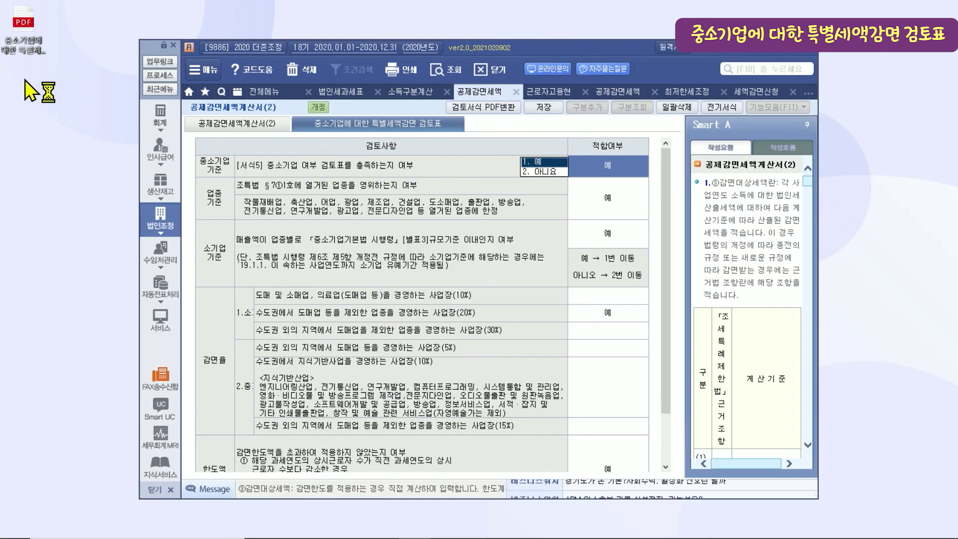
Step: Bring up the 전자신고 / 일괄출력 group in the full program list to locate 세무조정계산서 전자책
{"action": "left_click", "coordinate": [275, 92]}
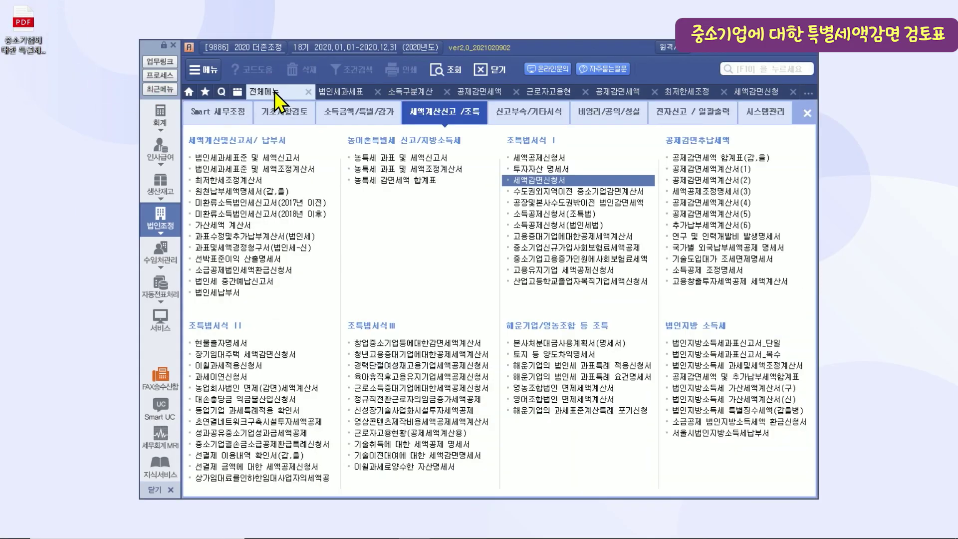
{"action": "left_click", "coordinate": [691, 115]}
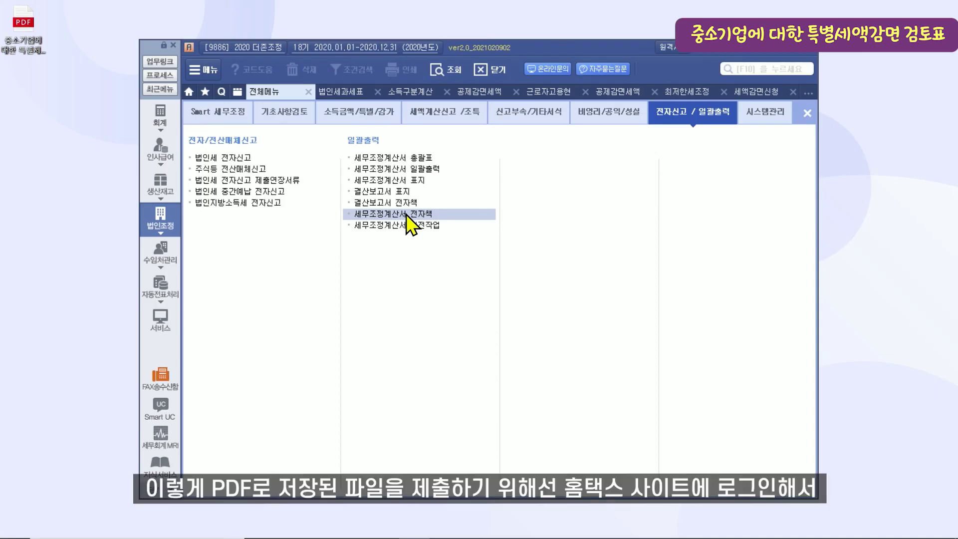
Step: Switch to the Hometax site in Chrome and open its 신고/납부 page
{"action": "mouse_move", "coordinate": [385, 532]}
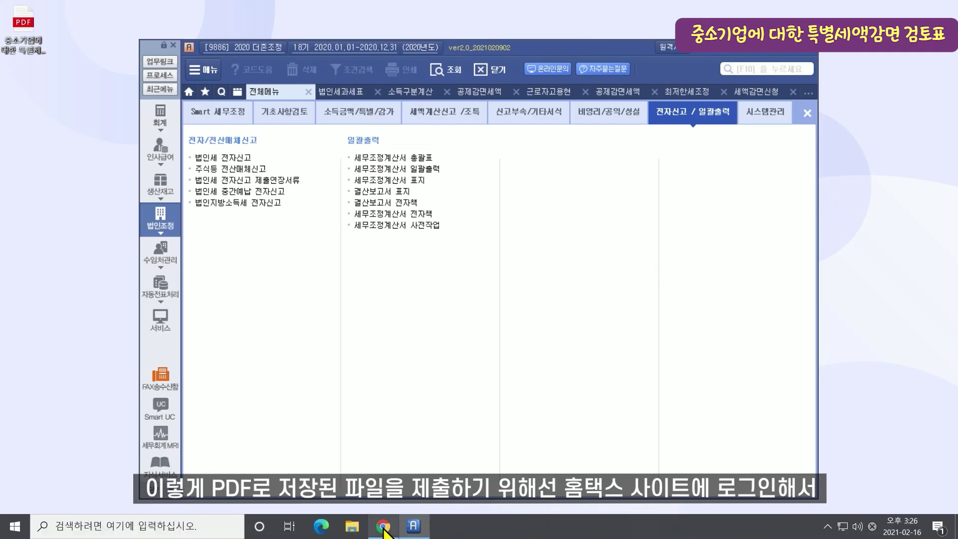
{"action": "left_click", "coordinate": [384, 532]}
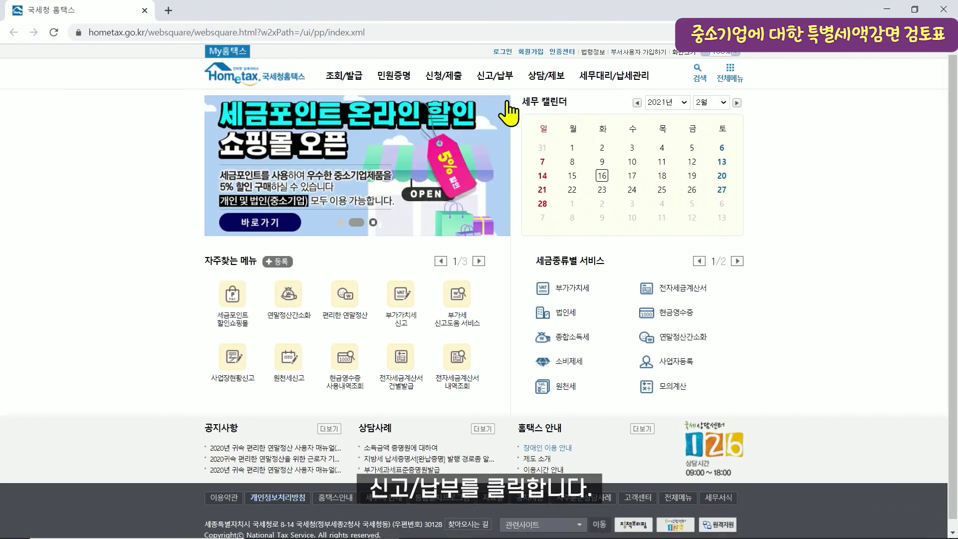
{"action": "left_click", "coordinate": [508, 81]}
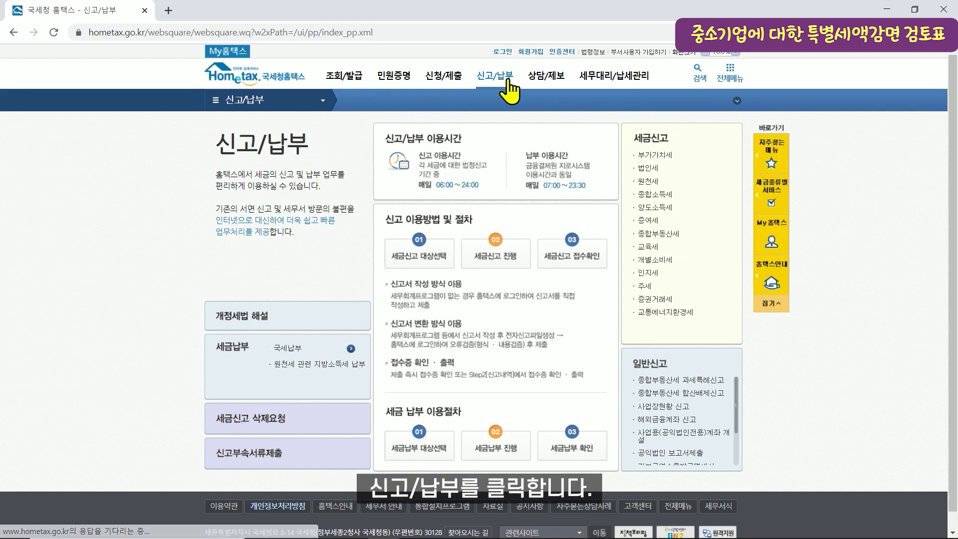